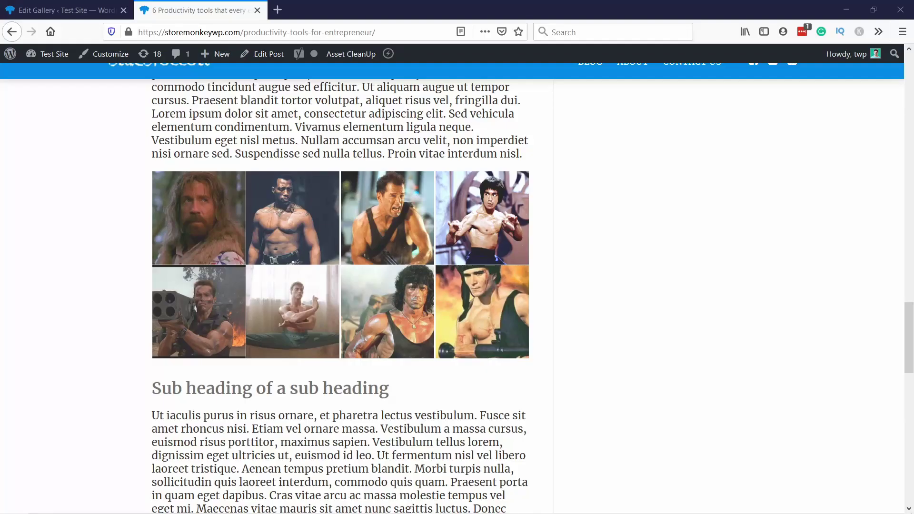
Open the second gallery image in the lightbox and advance to the next image.
left_click(312, 208)
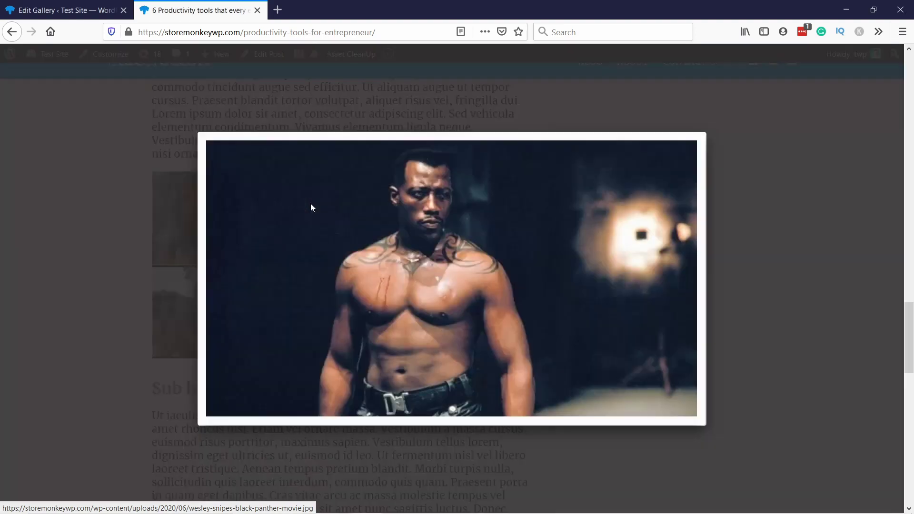
left_click(683, 277)
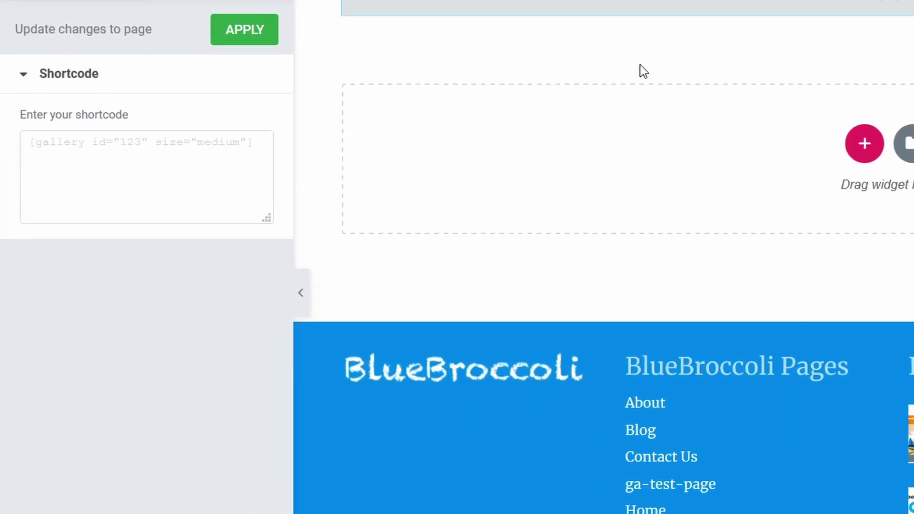
Paste [envira-gallery id="190"] into the Elementor Shortcode widget's text box.
left_click(128, 207)
type("[envira-gallery id=\"190\"]")
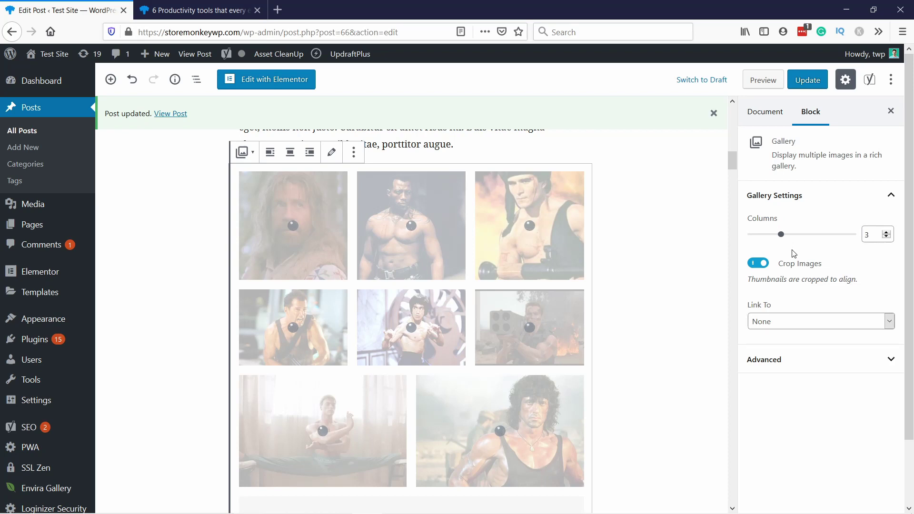
Try the Gallery block at 4 and 5 columns and uncropped, then restore 3 cropped columns with Link To None.
left_click(886, 232)
left_click(768, 263)
left_click(768, 263)
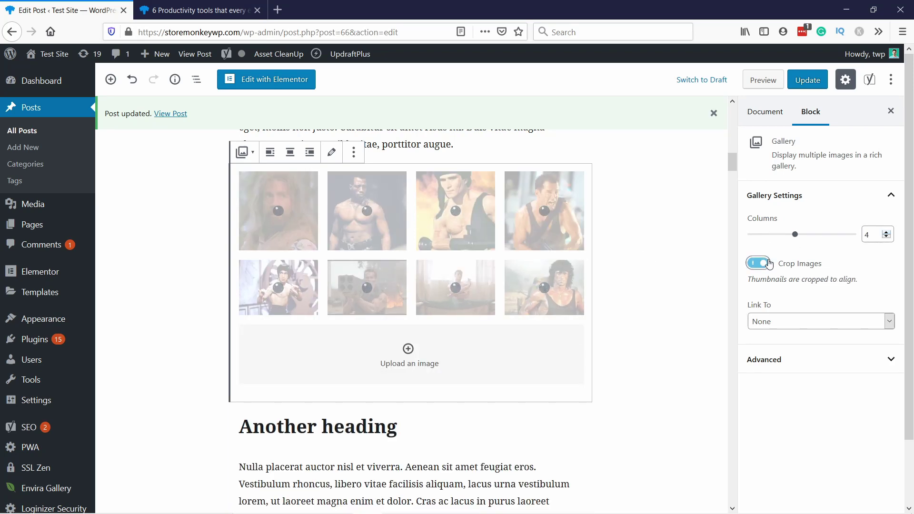
left_click(887, 232)
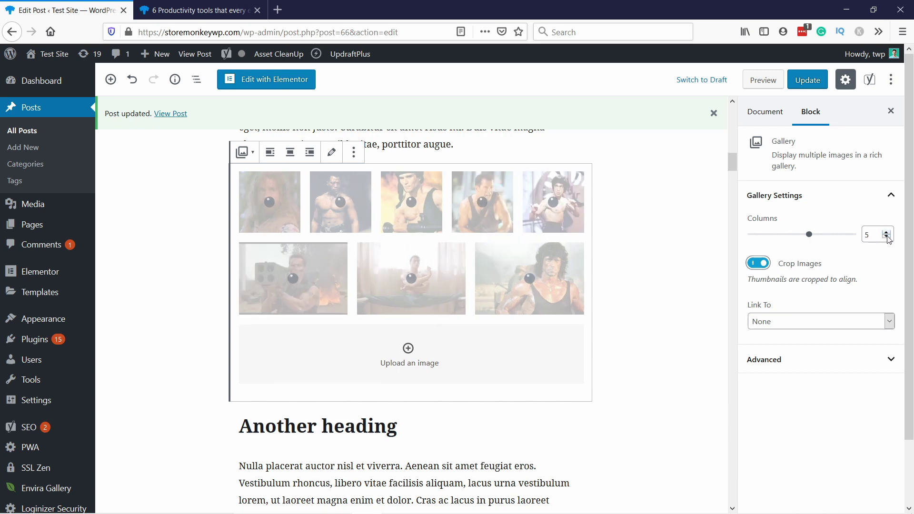
left_click(887, 238)
left_click(888, 238)
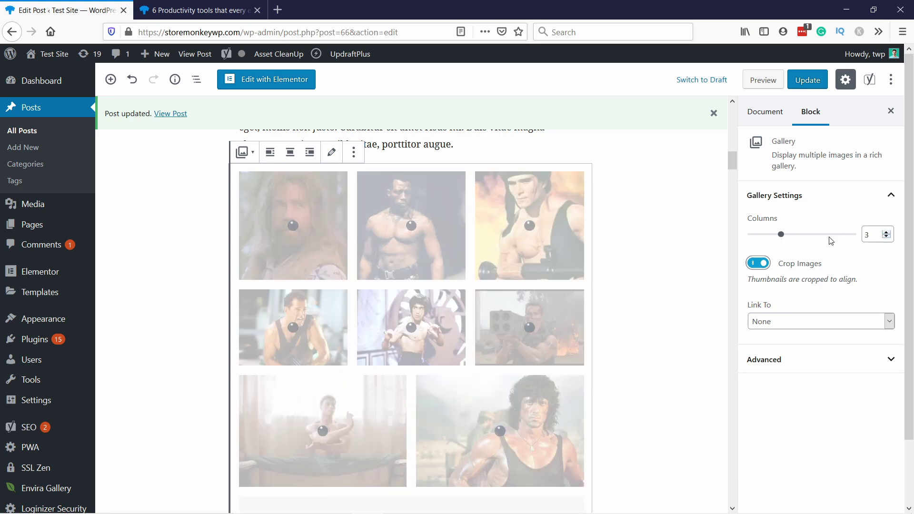
left_click(789, 321)
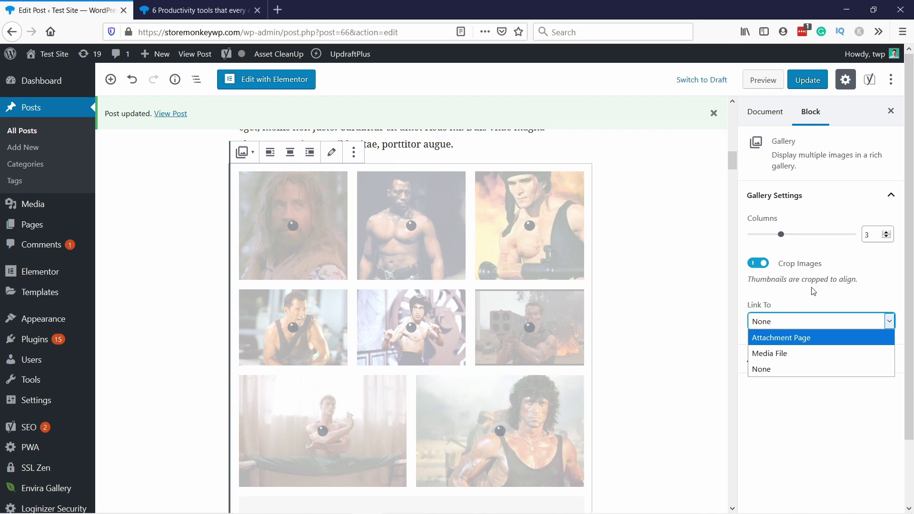
left_click(776, 367)
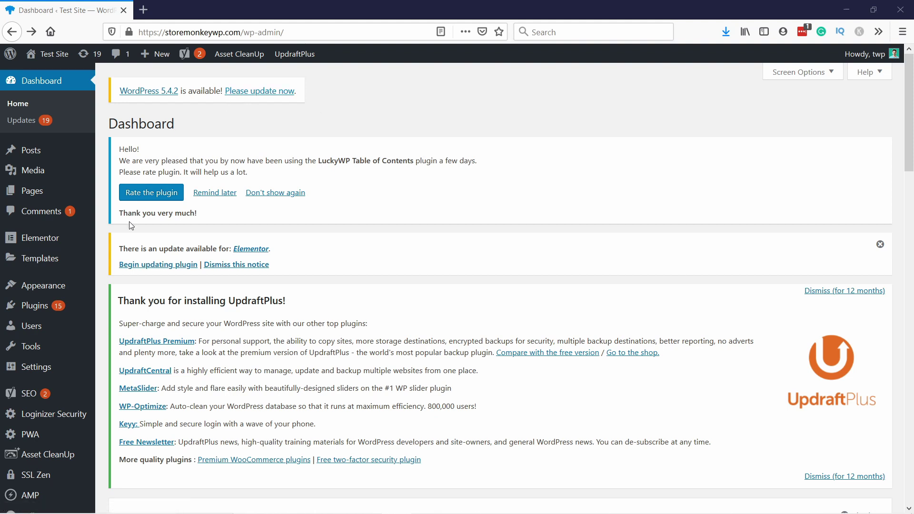
Search the plugin directory for 'envira' under Plugins > Add New.
mouse_move(61, 307)
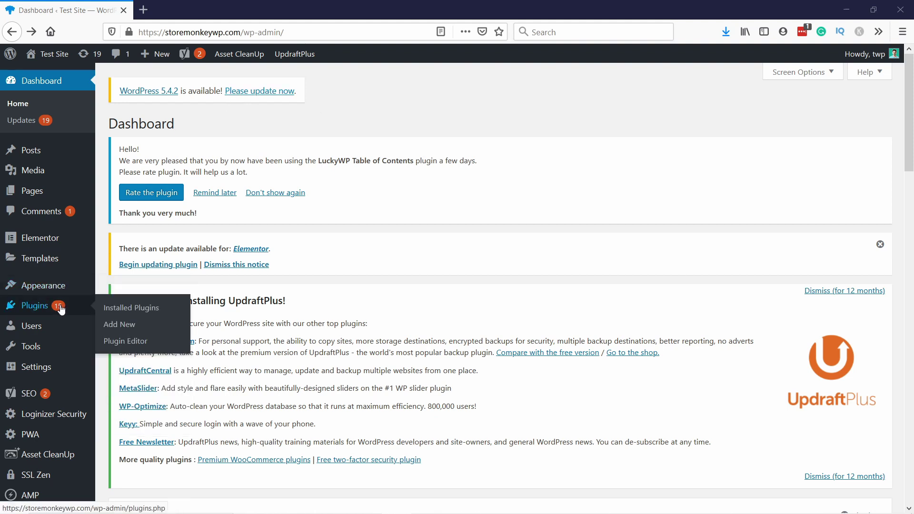
left_click(120, 328)
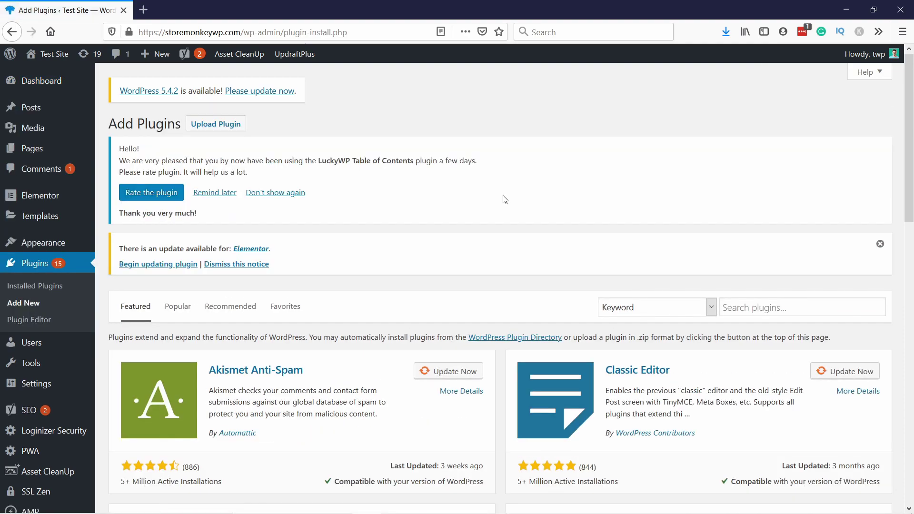
scroll(800, 250, "down", 2)
left_click(802, 249)
left_click(802, 249)
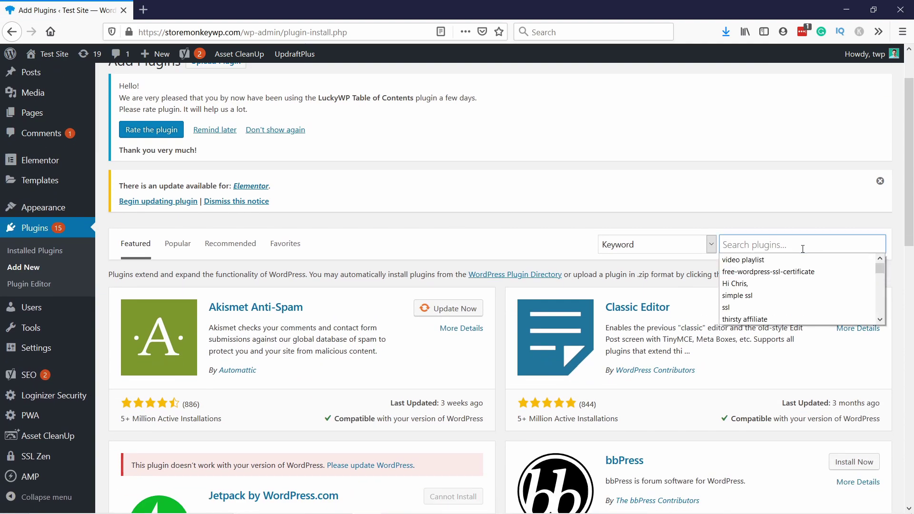
type("envir")
type("a")
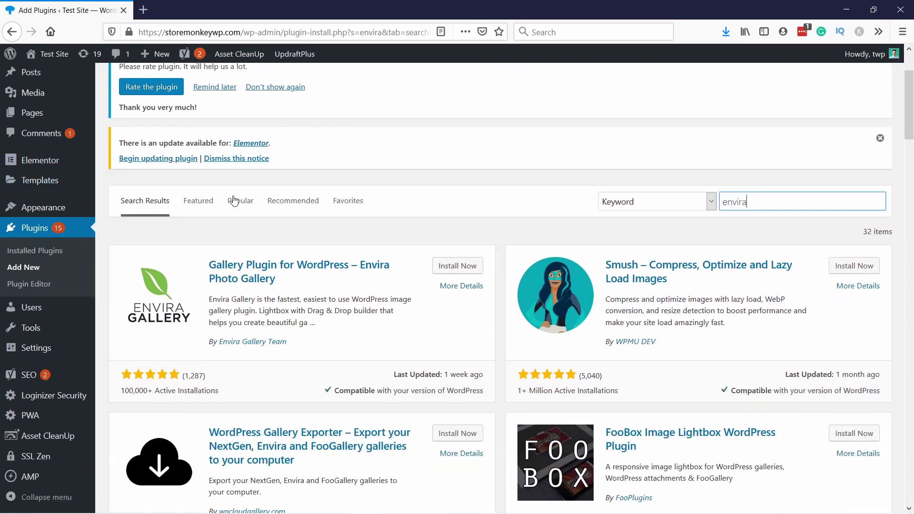
Install and activate the Envira Photo Gallery plugin.
scroll(108, 315, "down", 1)
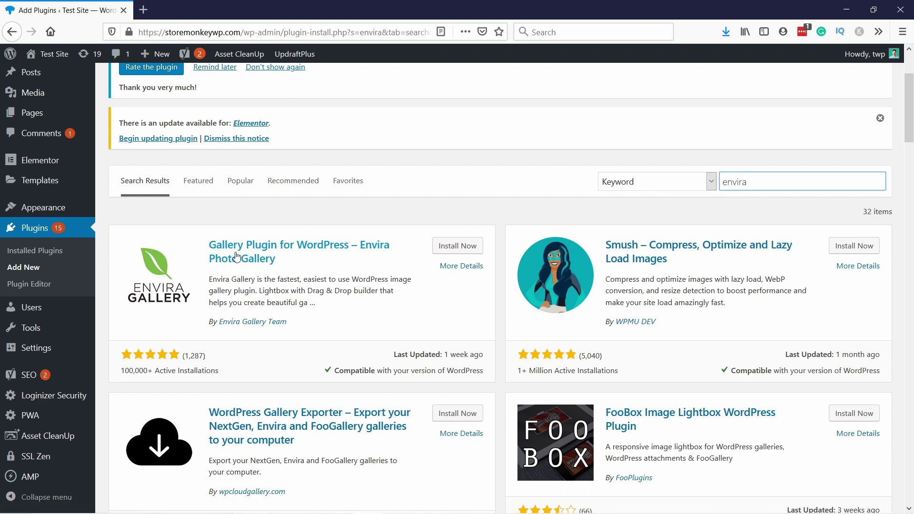
left_click(450, 246)
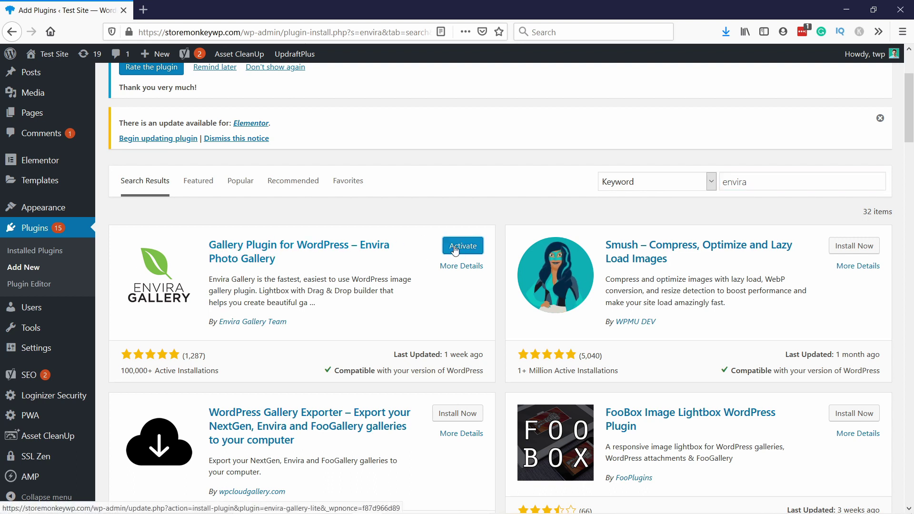
left_click(459, 249)
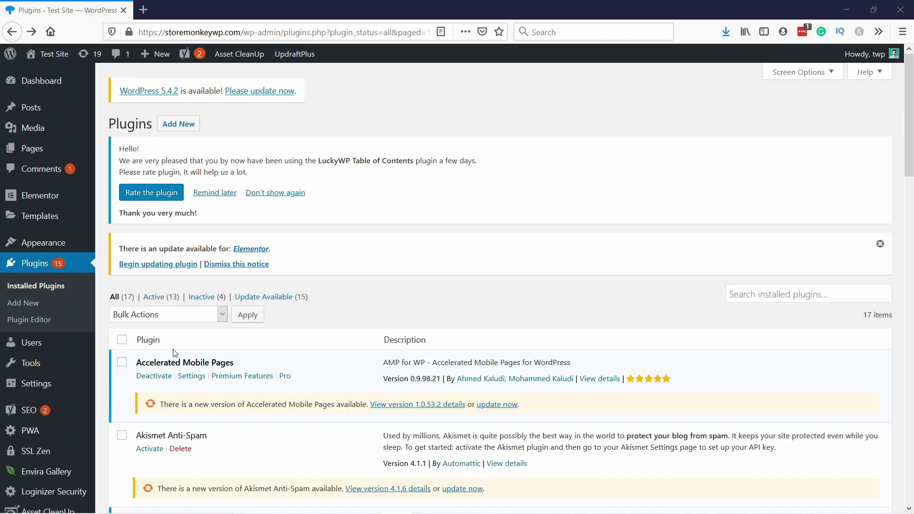
Add a new Envira gallery titled 'People with Punch'.
scroll(29, 334, "down", 2)
mouse_move(48, 415)
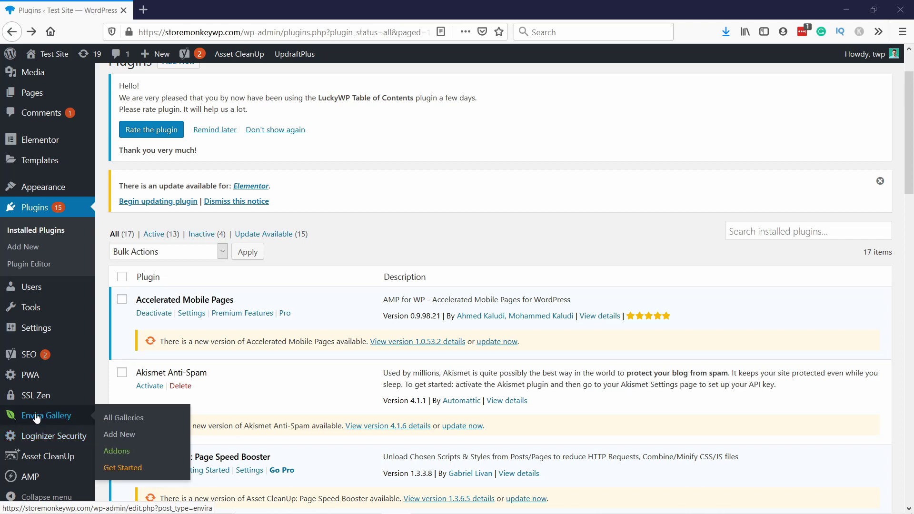
left_click(135, 438)
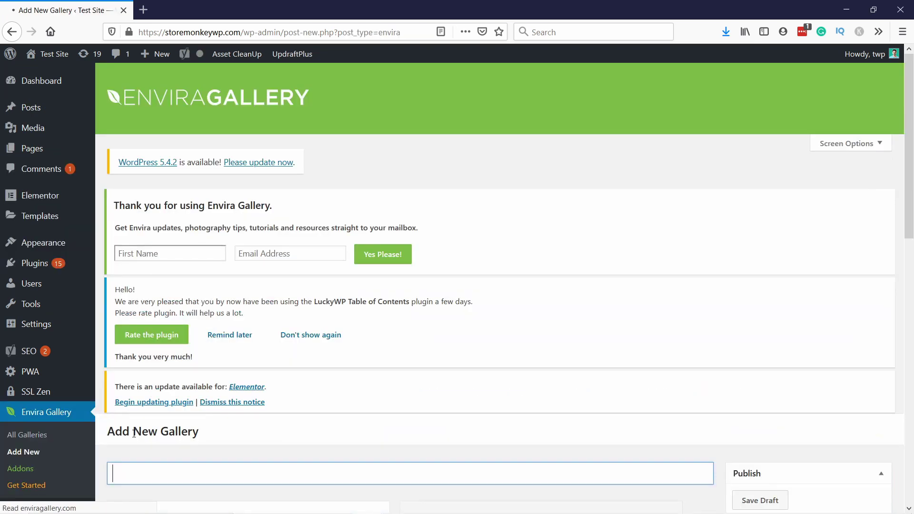
scroll(221, 204, "down", 6)
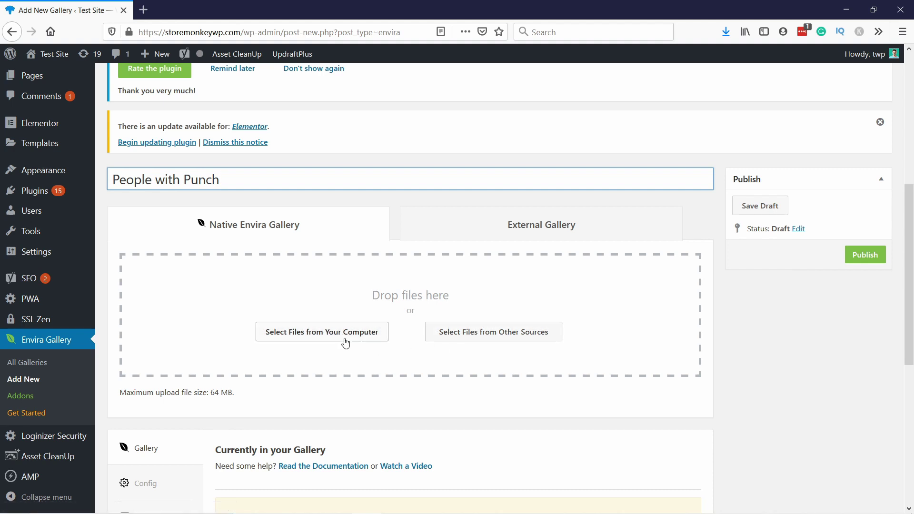
Upload all nine JPG images from the Tutorials folder into the People with Punch gallery.
left_click(307, 335)
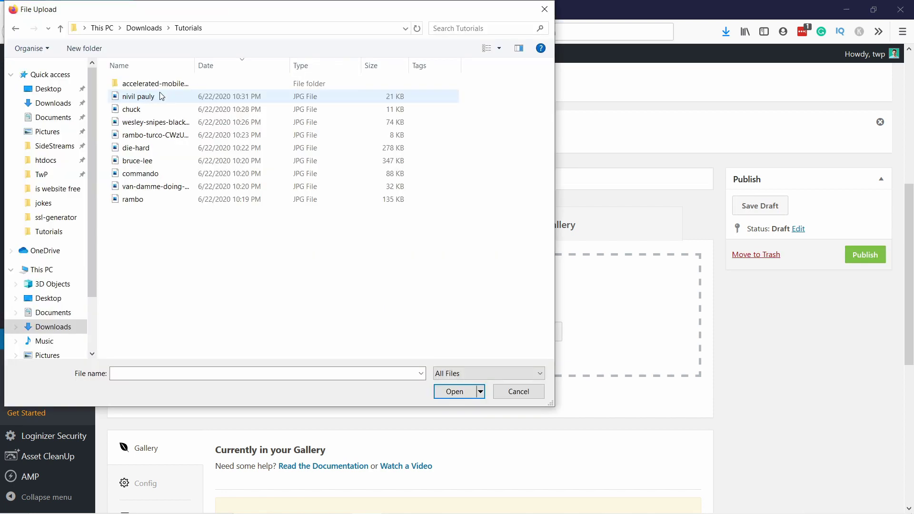
left_click(155, 97)
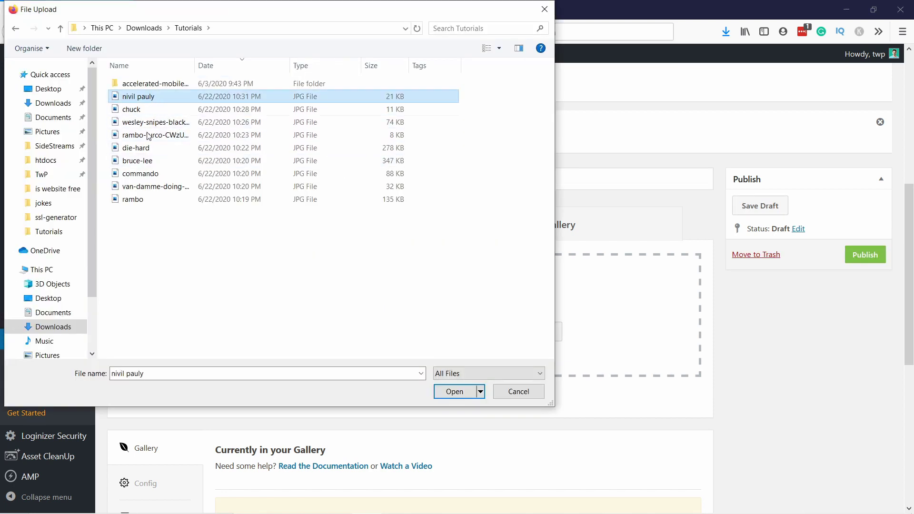
left_click(158, 200, "shift")
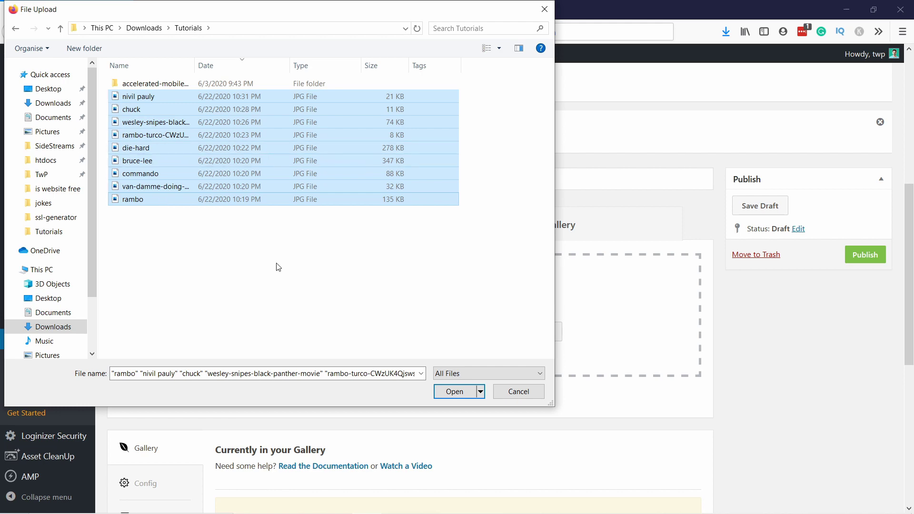
left_click(456, 393)
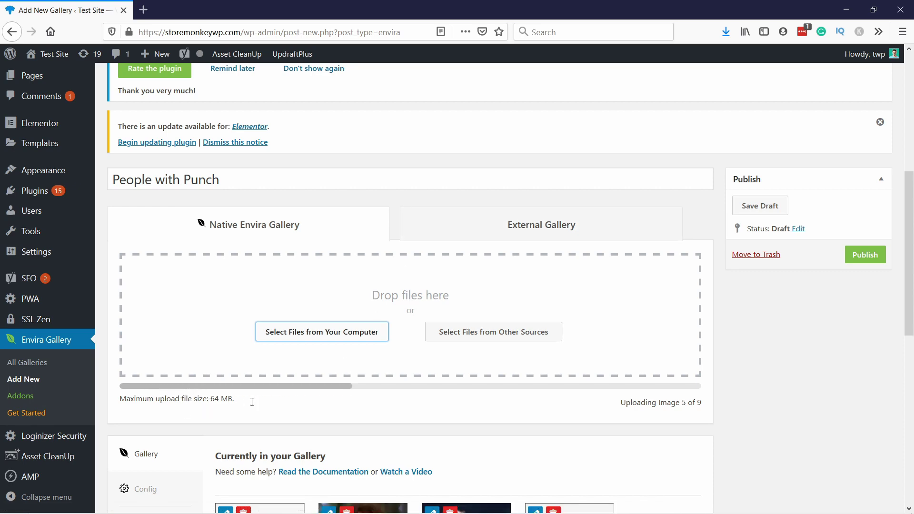
scroll(412, 253, "up", 2)
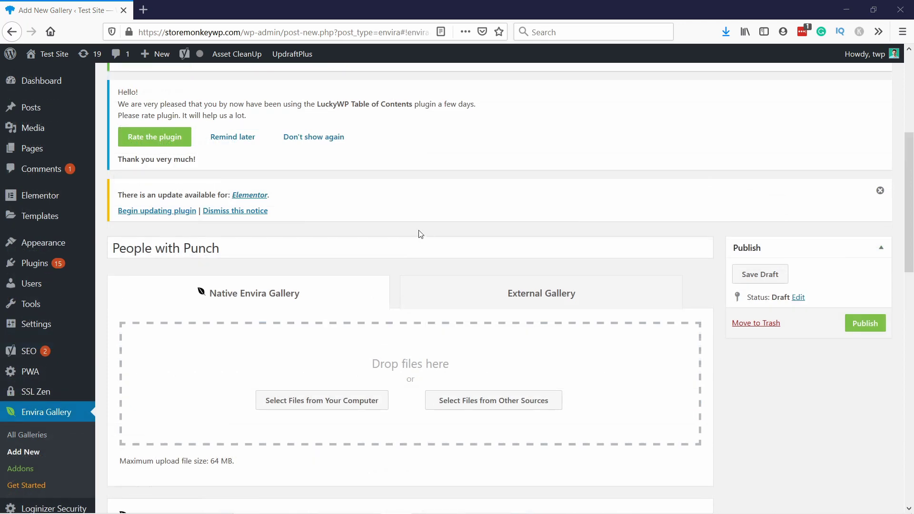
scroll(428, 218, "down", 8)
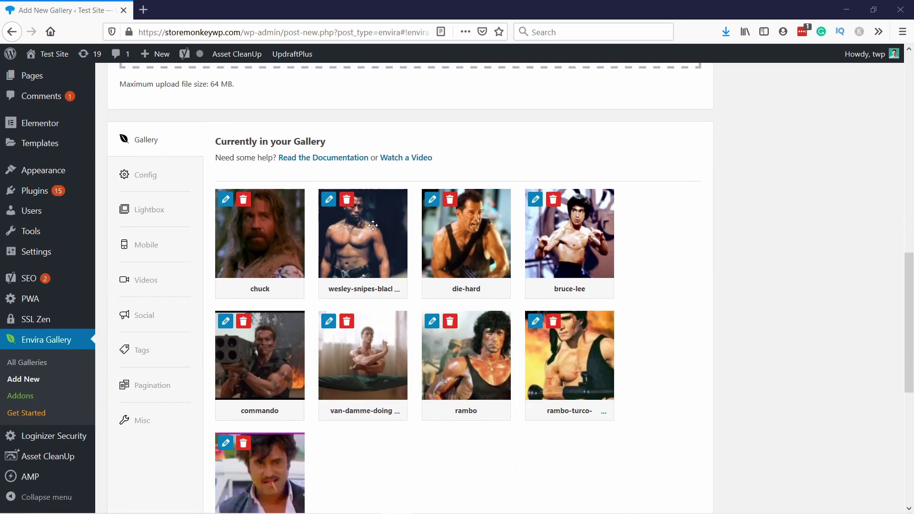
scroll(276, 262, "up", 3)
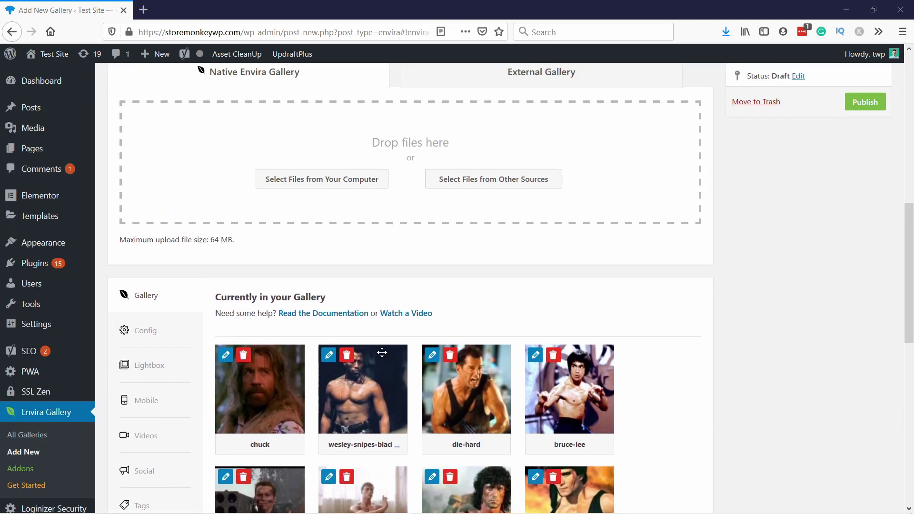
scroll(283, 296, "down", 1)
left_click(147, 267)
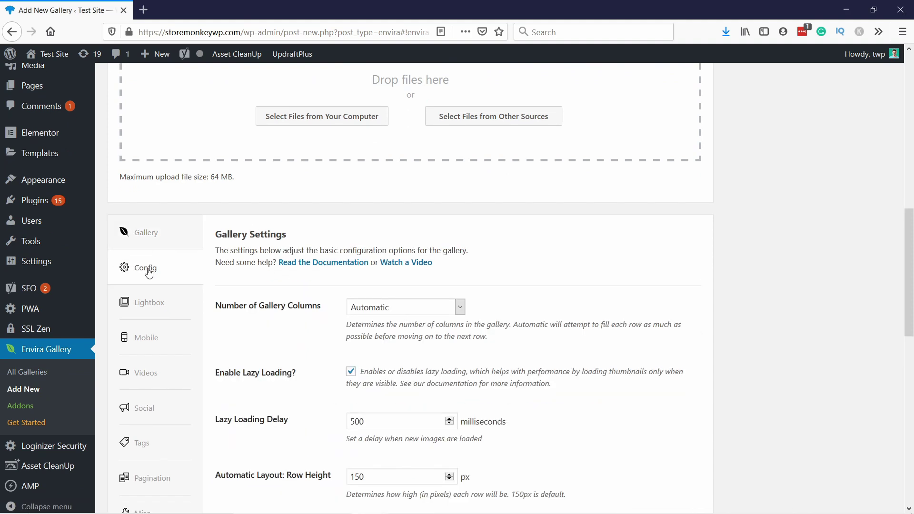
scroll(398, 212, "down", 1)
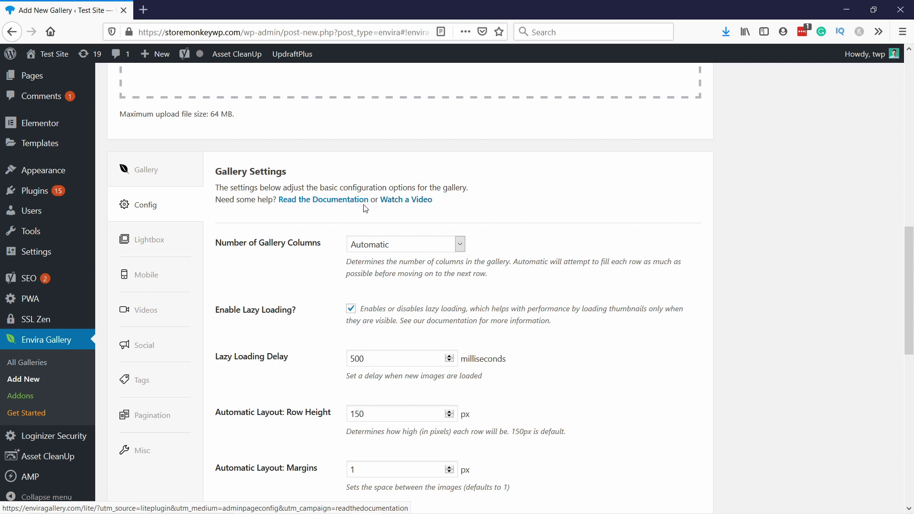
left_click(366, 249)
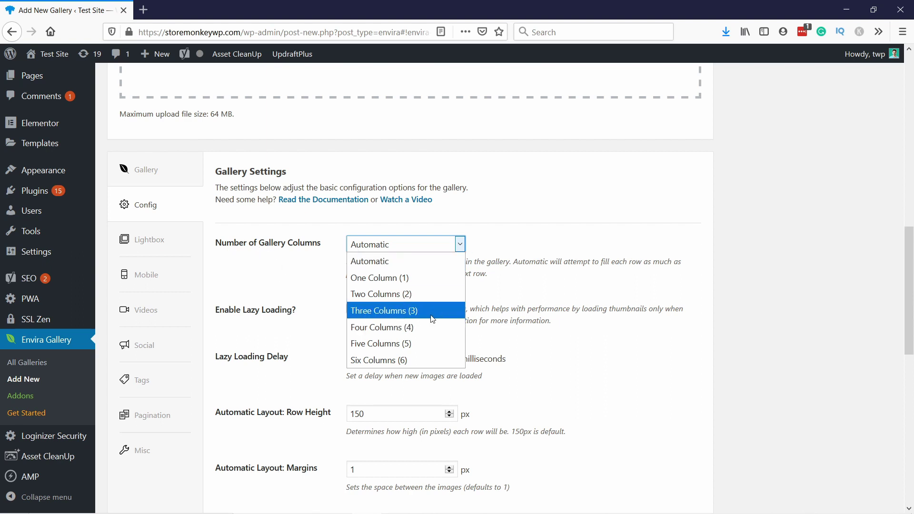
left_click(419, 329)
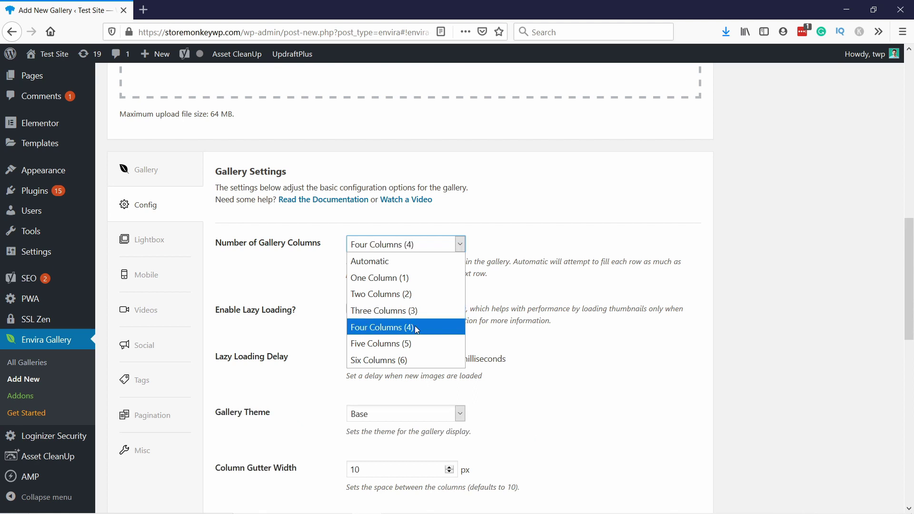
left_click(415, 328)
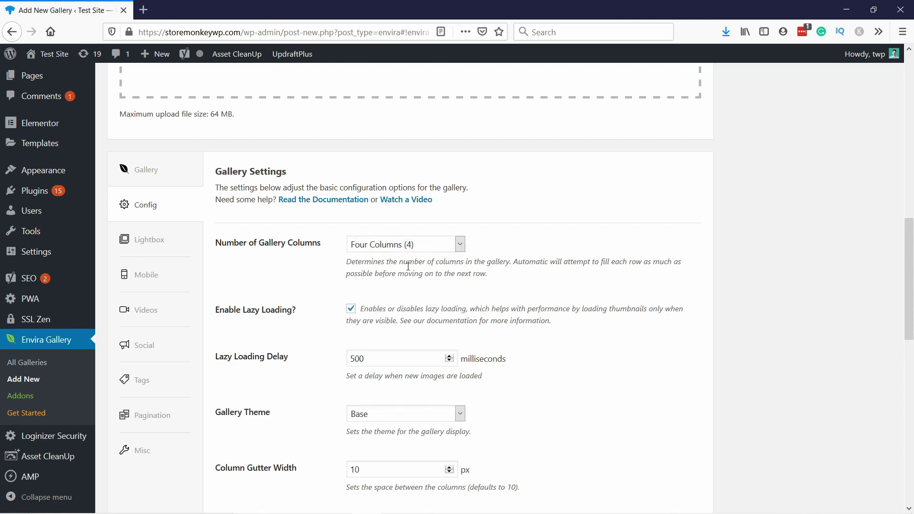
scroll(408, 267, "down", 3)
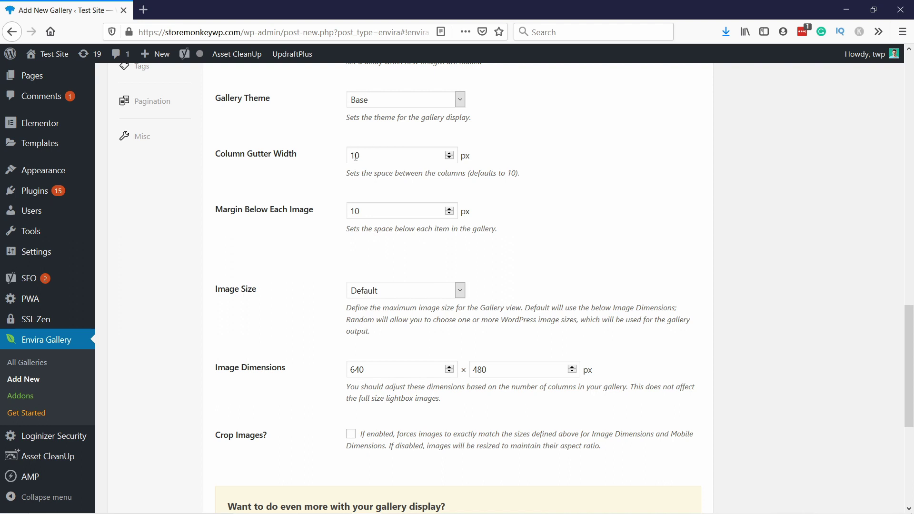
left_click_drag(366, 156, 345, 155)
left_click_drag(362, 216, 331, 219)
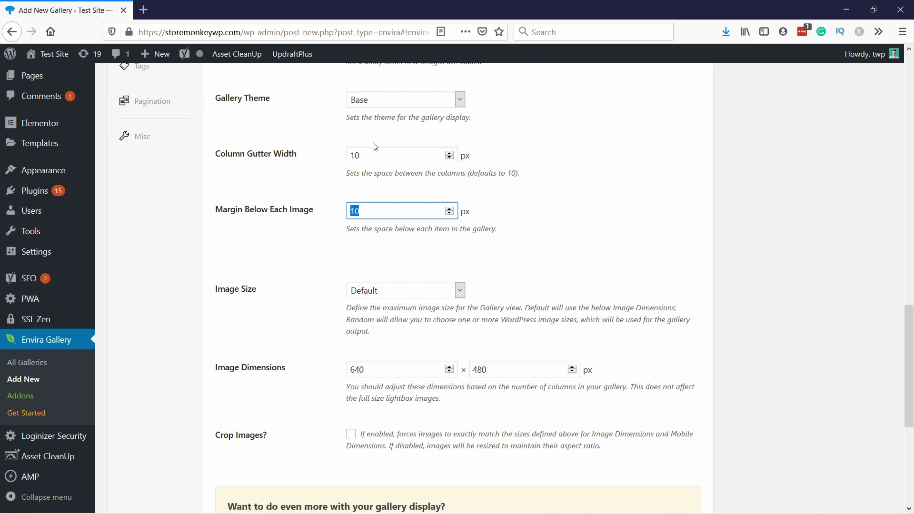
left_click(356, 157)
left_click(359, 211)
scroll(240, 238, "down", 5)
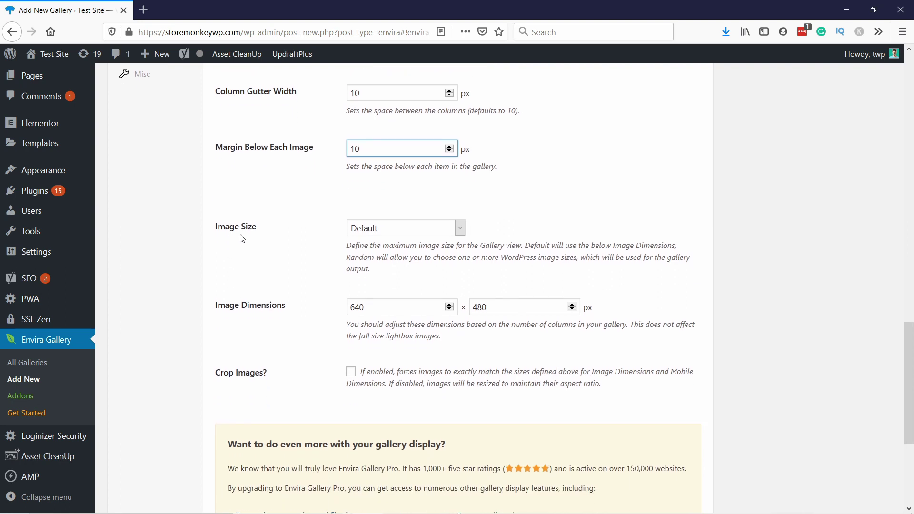
left_click(383, 165)
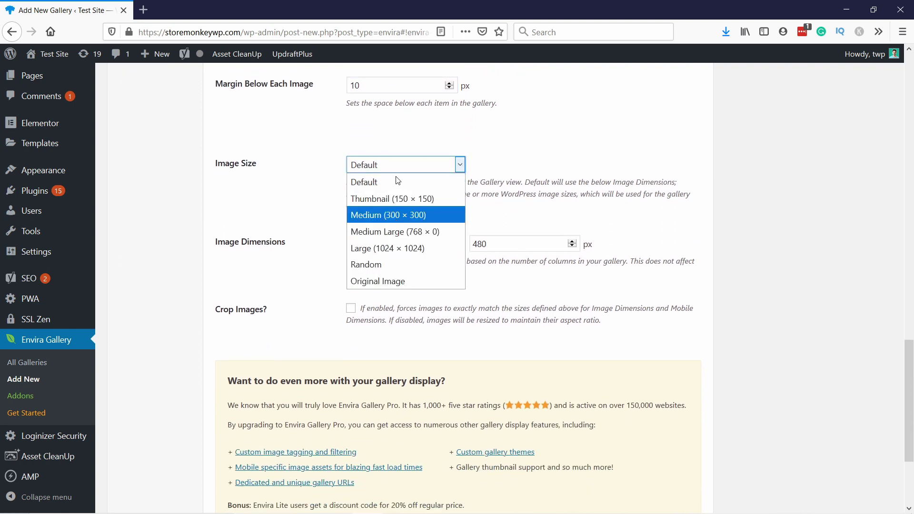
left_click(336, 179)
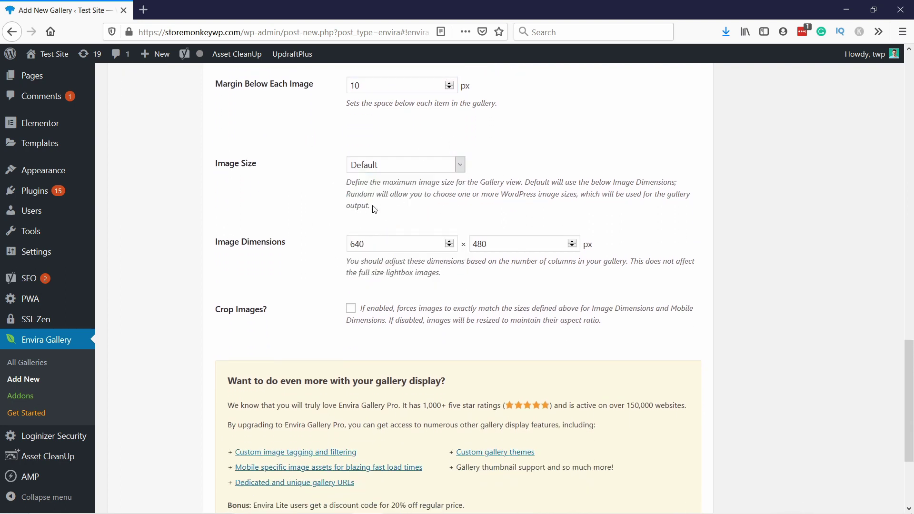
scroll(374, 209, "down", 5)
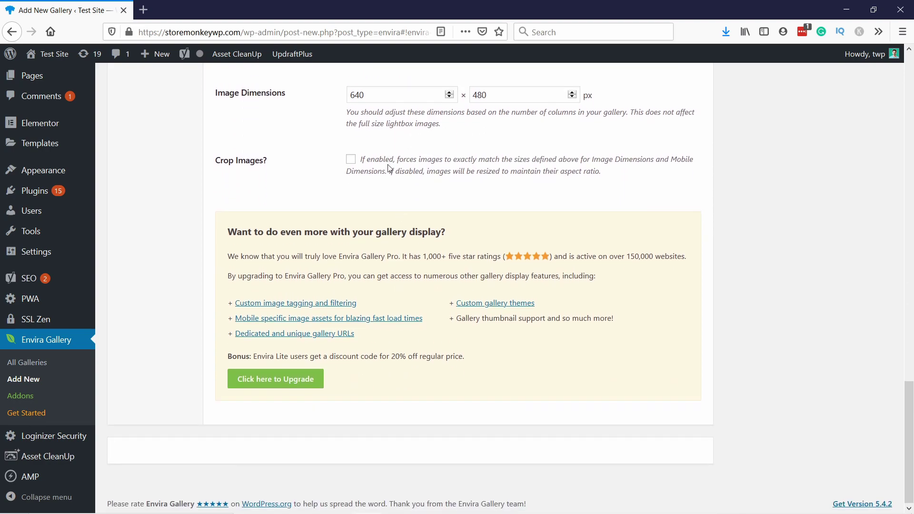
scroll(386, 171, "up", 20)
scroll(378, 179, "down", 6)
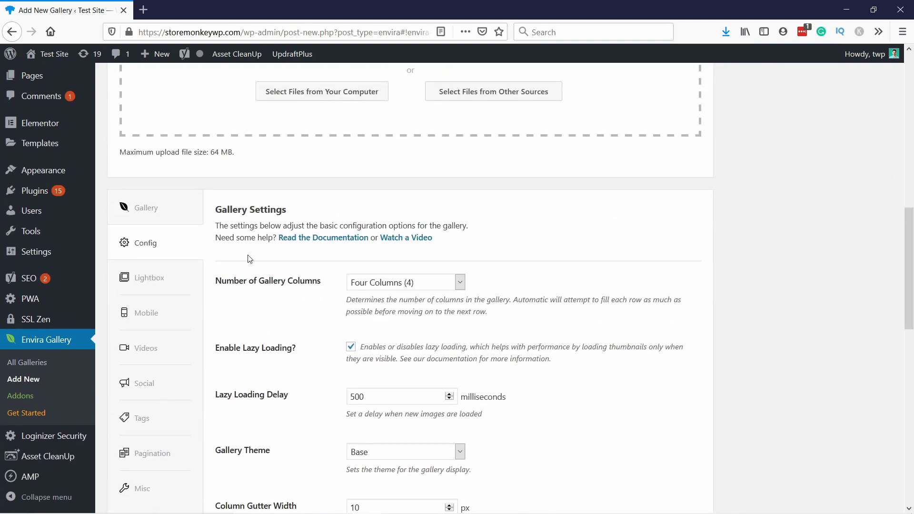
Review the gallery's Lightbox and Videos settings.
left_click(138, 275)
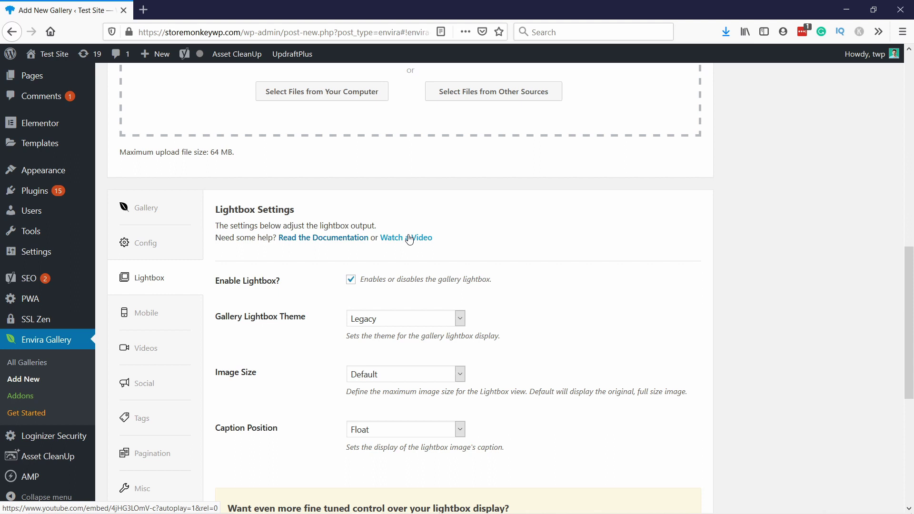
scroll(410, 243, "down", 3)
scroll(411, 250, "up", 3)
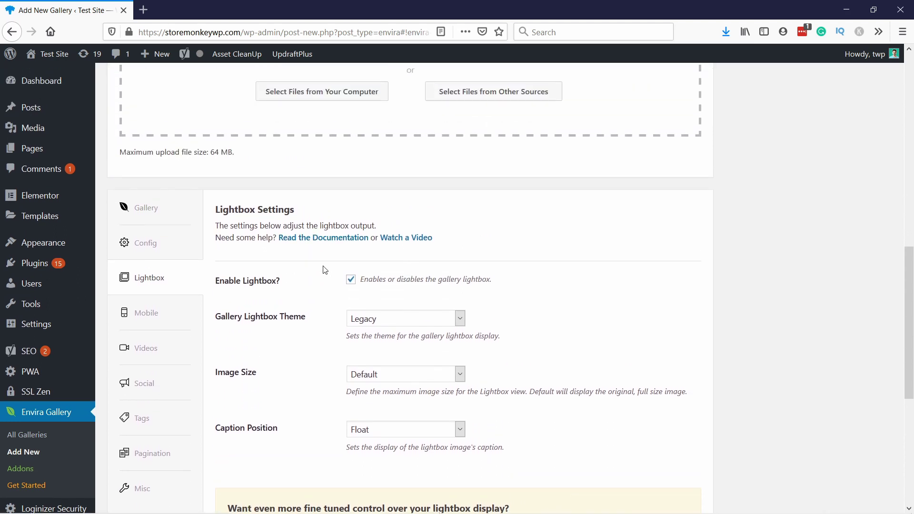
left_click(147, 348)
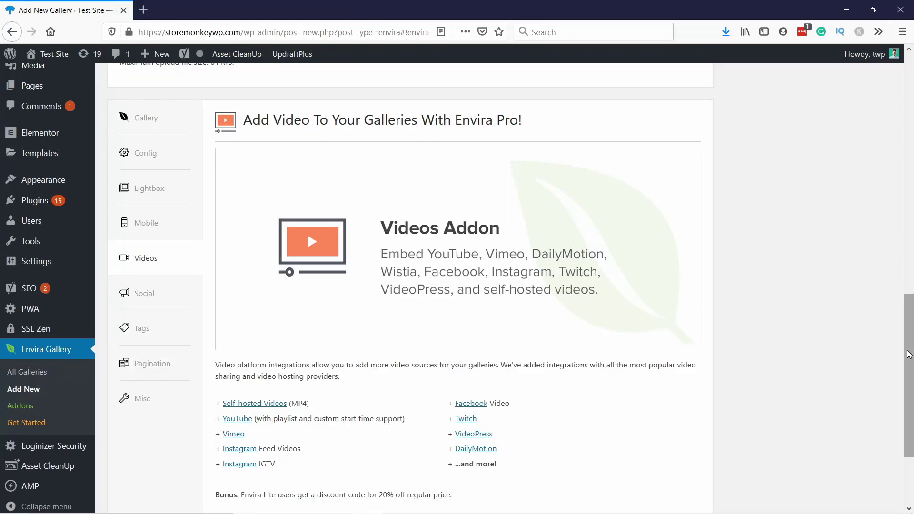
Publish the People with Punch gallery.
left_click_drag(907, 357, 902, 215)
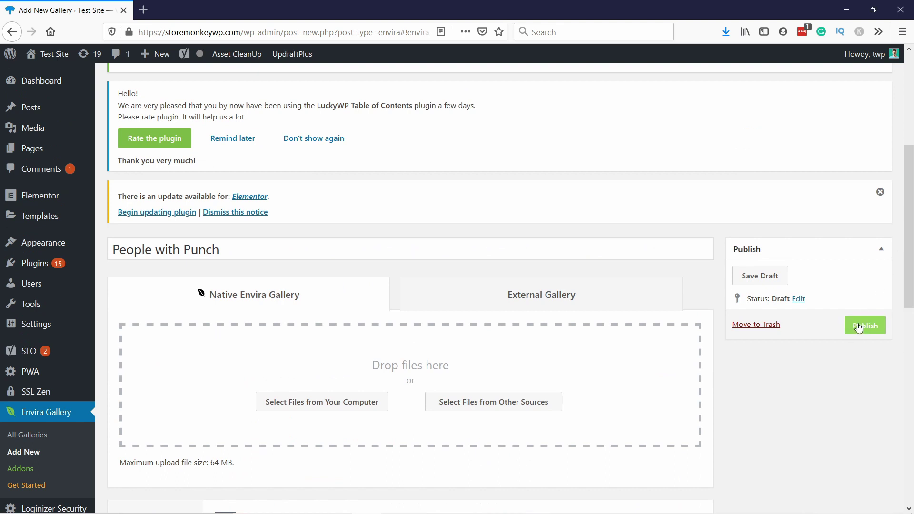
left_click(850, 328)
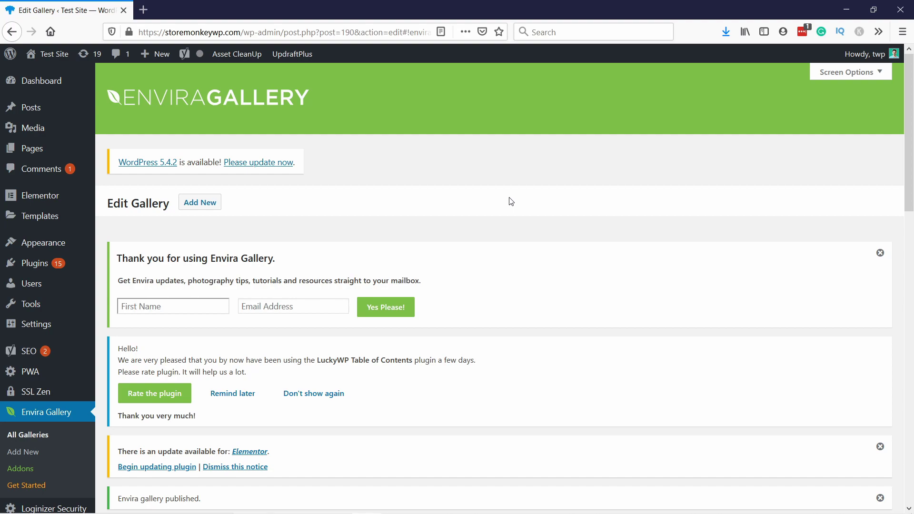
scroll(498, 202, "down", 10)
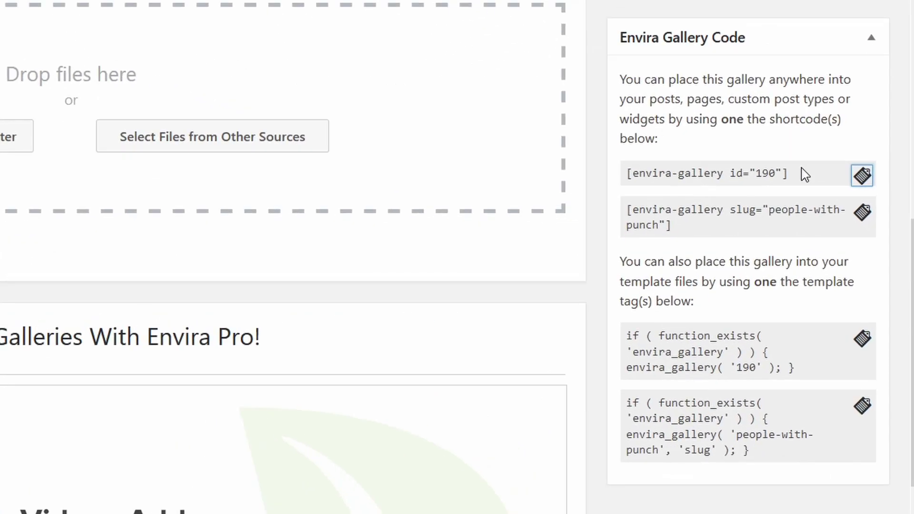
Copy the [envira-gallery id="190"] shortcode from the Envira Gallery Code box.
left_click(862, 176)
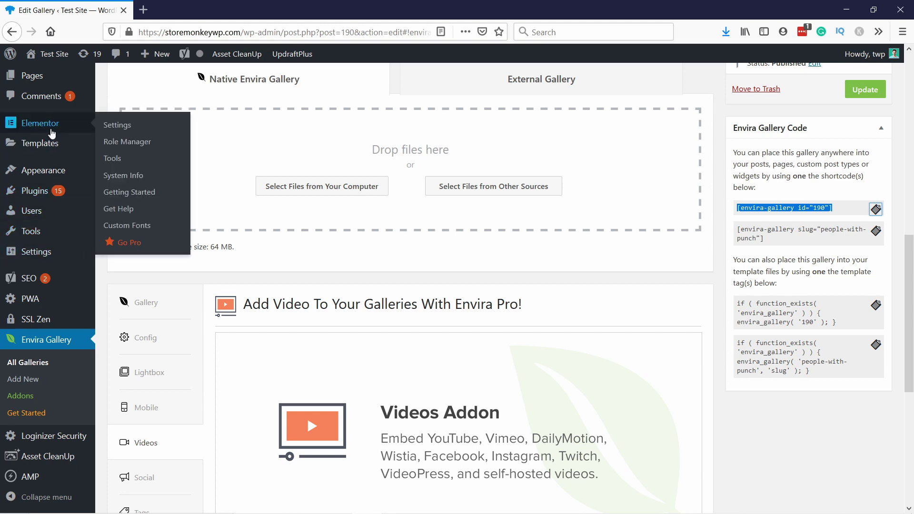
scroll(35, 129, "up", 3)
Open the '6 Productivity tools' post from All Posts in the block editor.
mouse_move(47, 129)
mouse_move(37, 106)
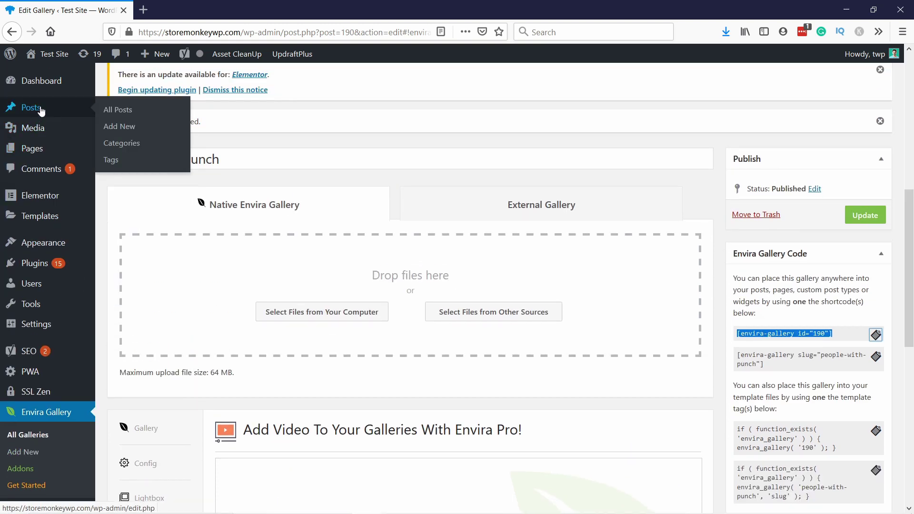
left_click(119, 114)
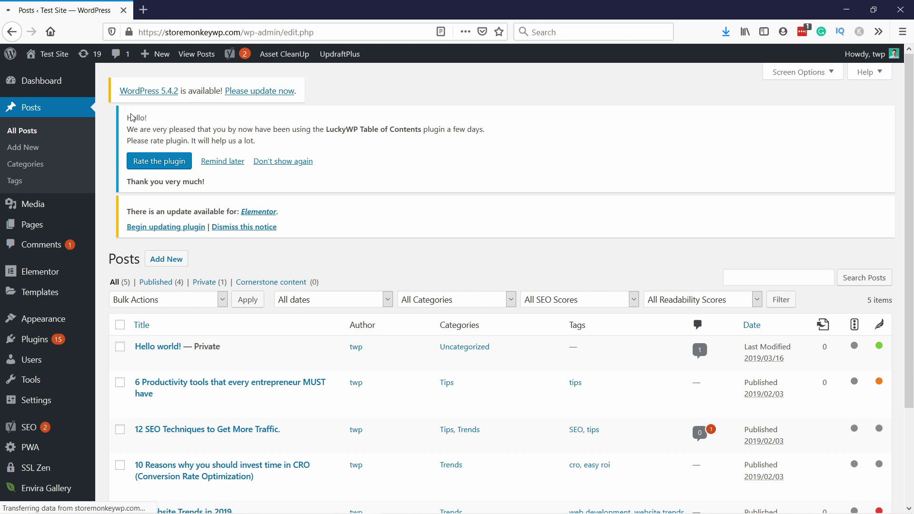
scroll(209, 299, "down", 3)
left_click(141, 305)
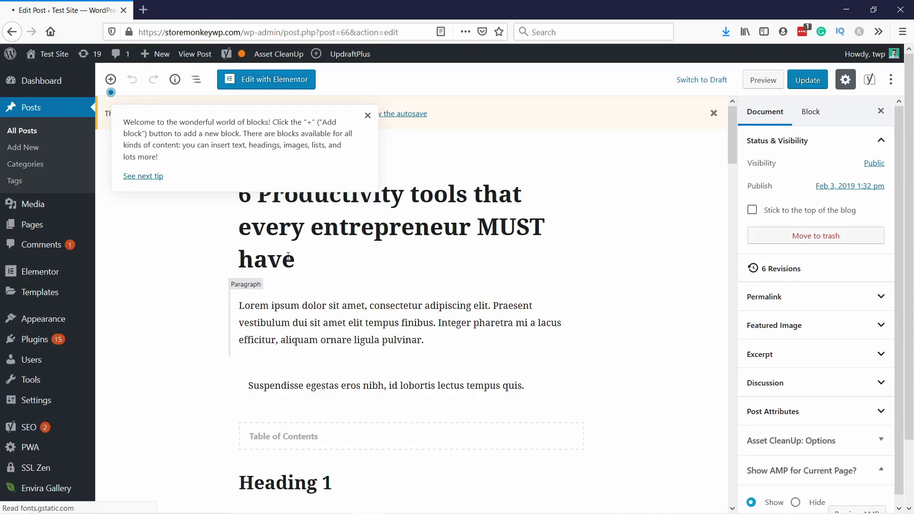
Select the paragraph above 'Sub heading of a sub heading' and bring up the block inserter.
scroll(333, 309, "down", 15)
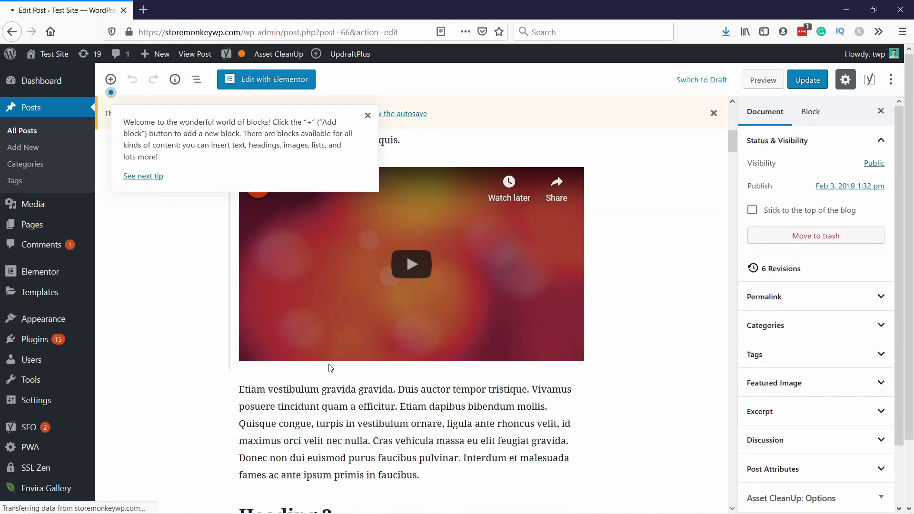
scroll(312, 319, "down", 12)
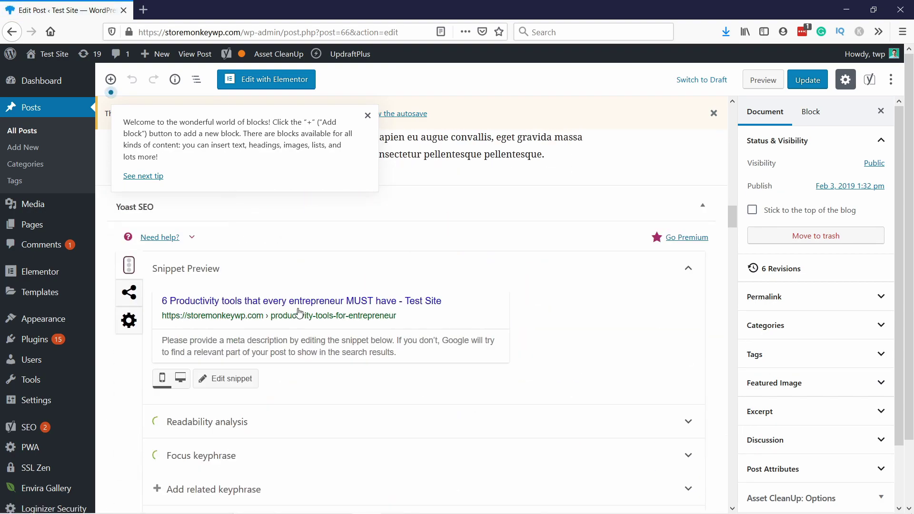
scroll(561, 421, "up", 5)
left_click(562, 402)
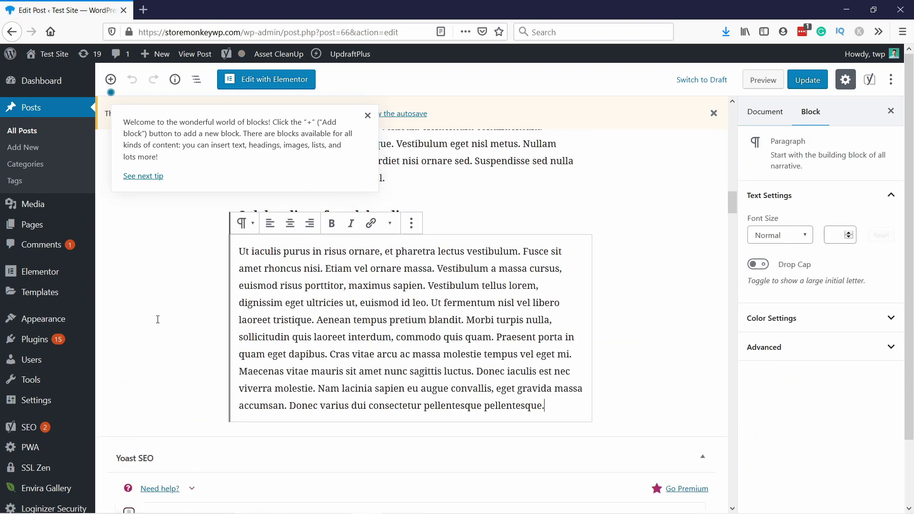
scroll(336, 328, "up", 3)
left_click(335, 316)
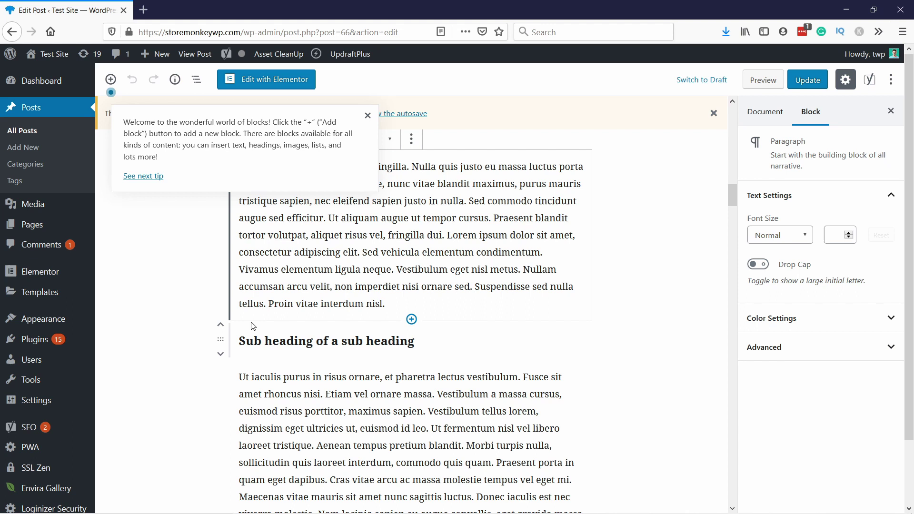
left_click(412, 320)
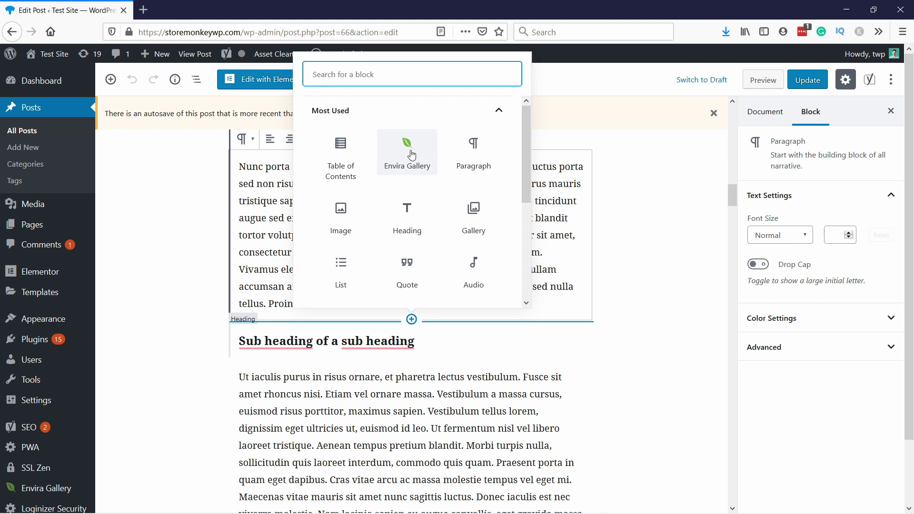
Insert an Envira Gallery block set to People with Punch, then preview the post.
left_click(412, 154)
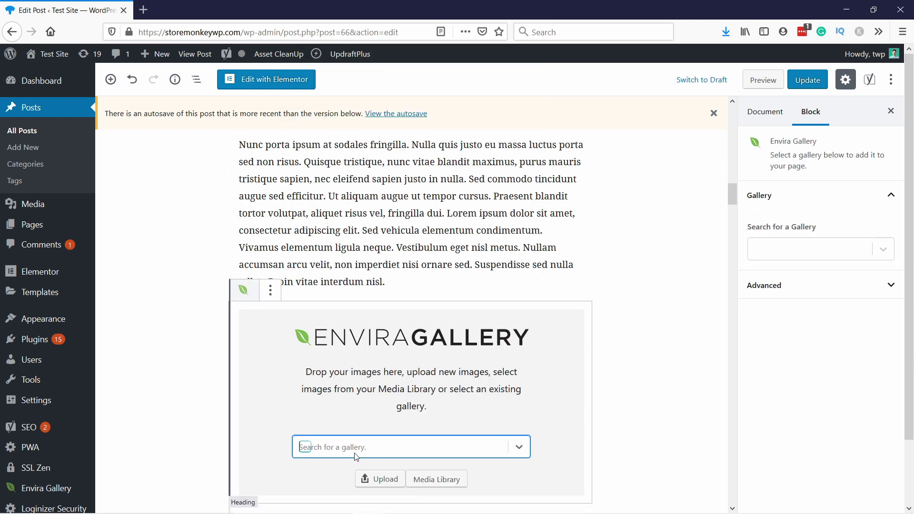
left_click(388, 448)
scroll(378, 459, "down", 2)
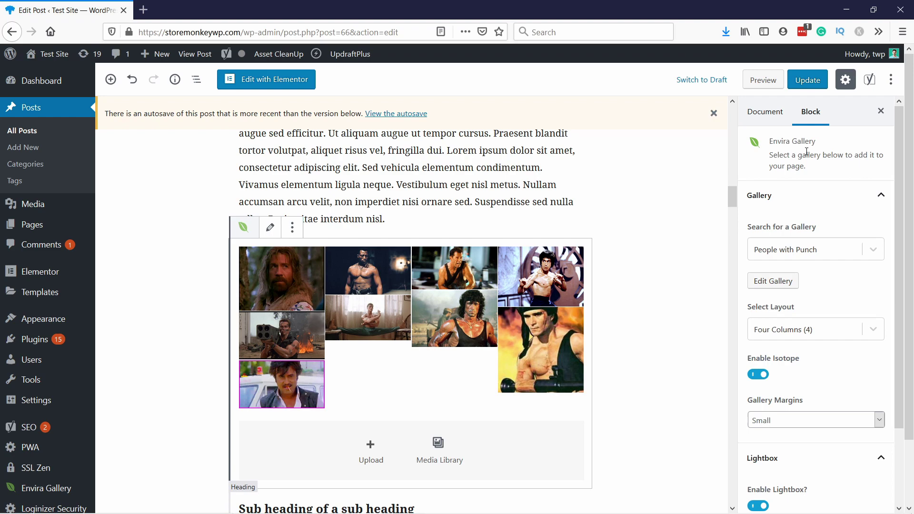
left_click(764, 80)
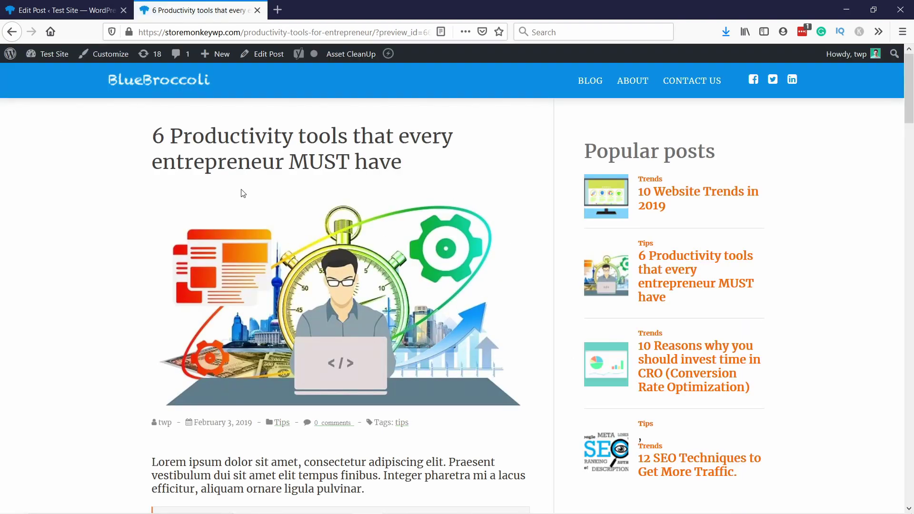
Open the first People with Punch photo enlarged and step through the next four photos.
scroll(231, 190, "down", 15)
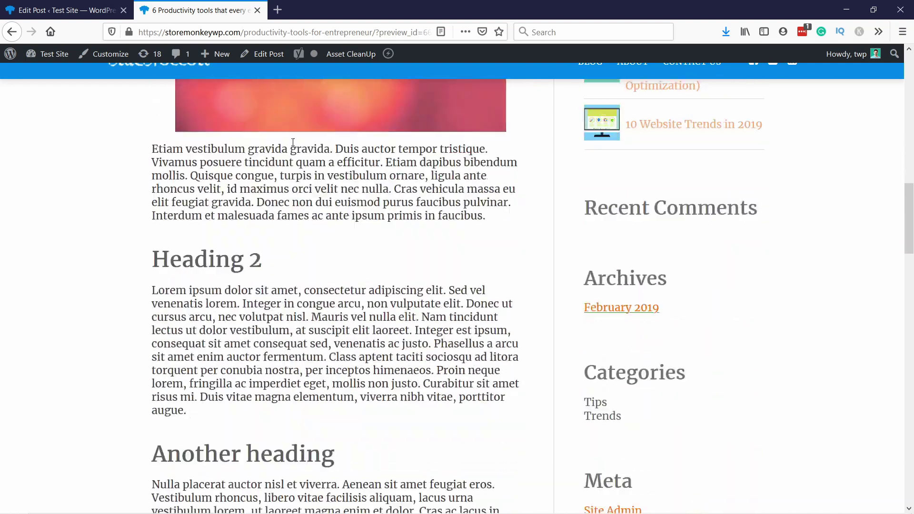
scroll(307, 126, "down", 7)
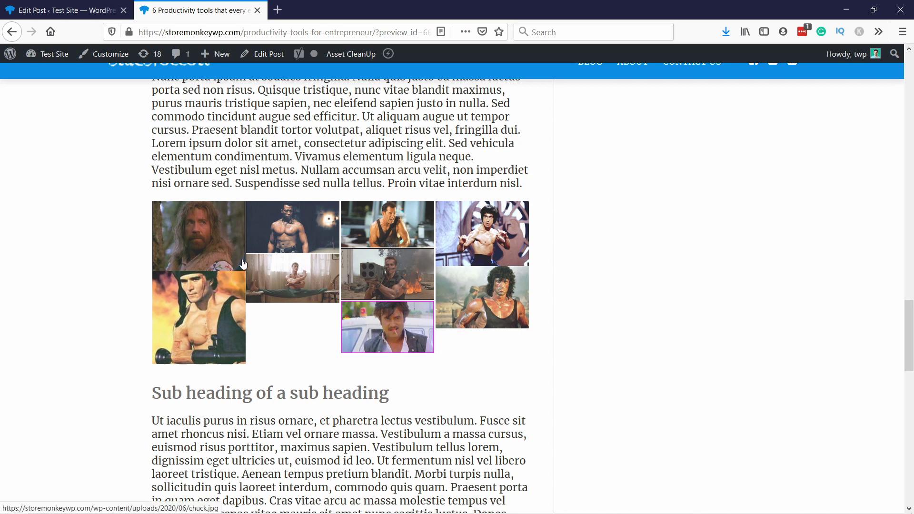
left_click(213, 242)
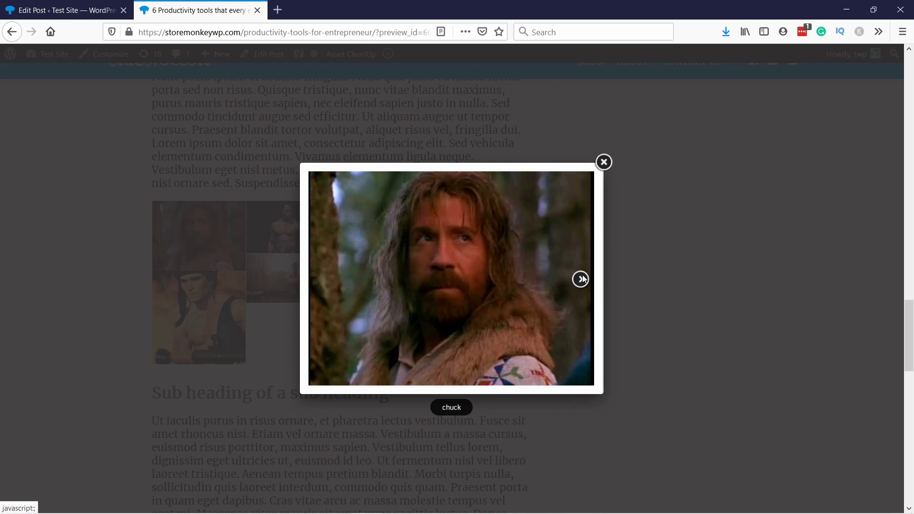
left_click(581, 280)
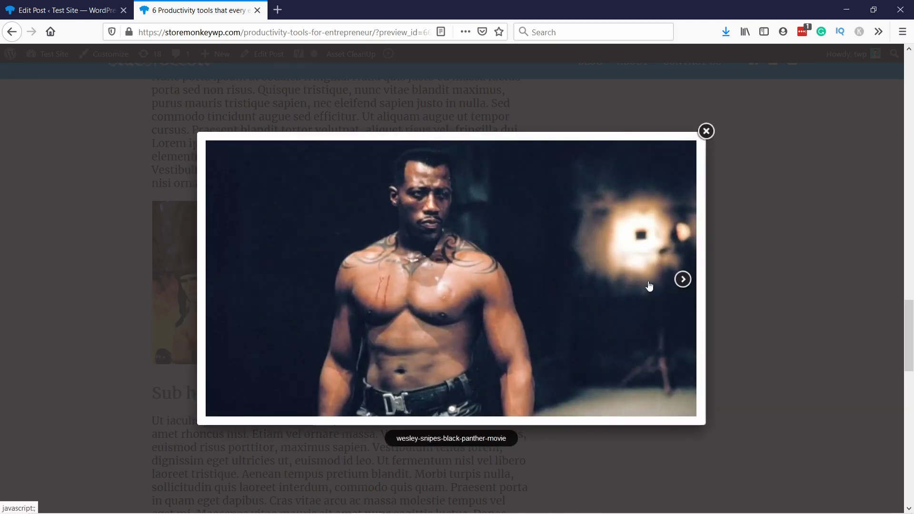
left_click(682, 280)
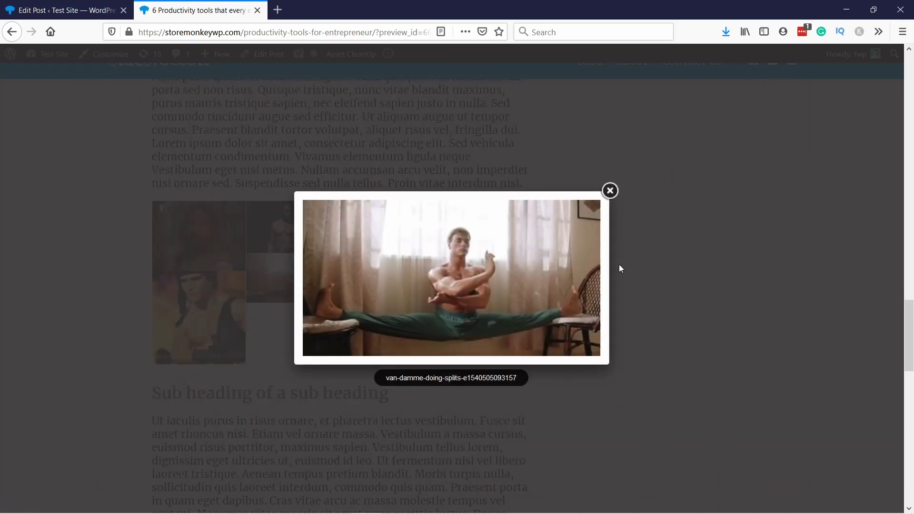
left_click(588, 280)
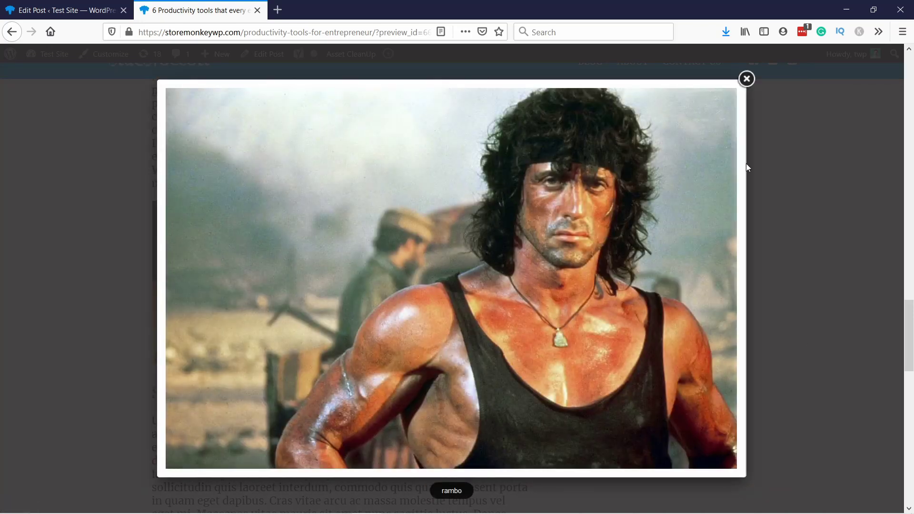
left_click(724, 283)
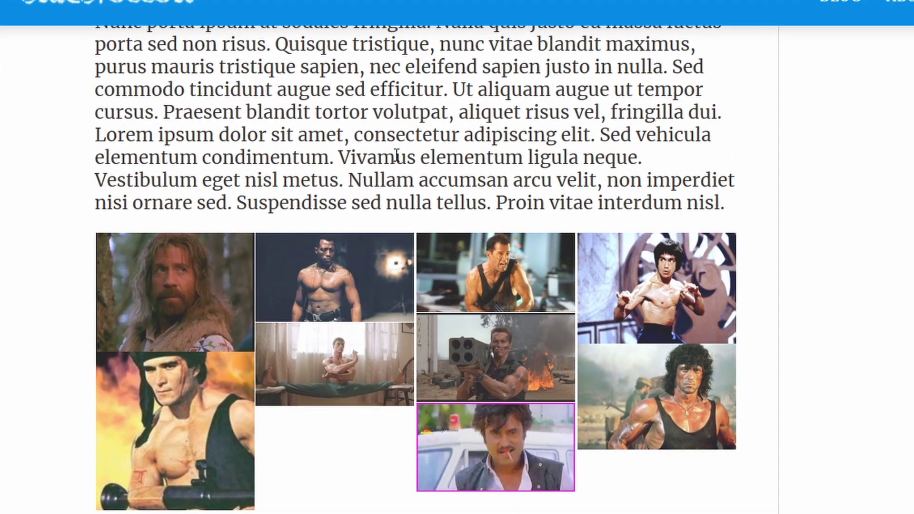
Switch to Responsive Design Mode at 360×740 and scroll to the two-column gallery.
right_click(396, 156)
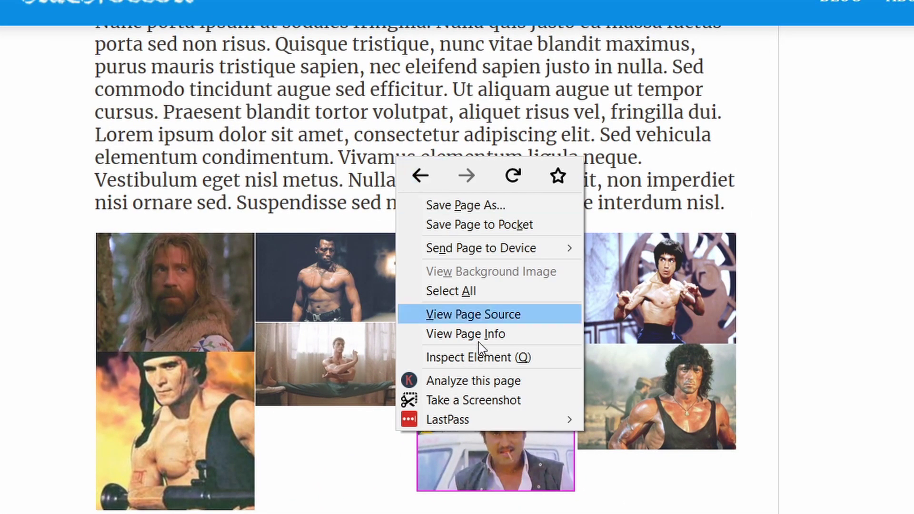
left_click(474, 355)
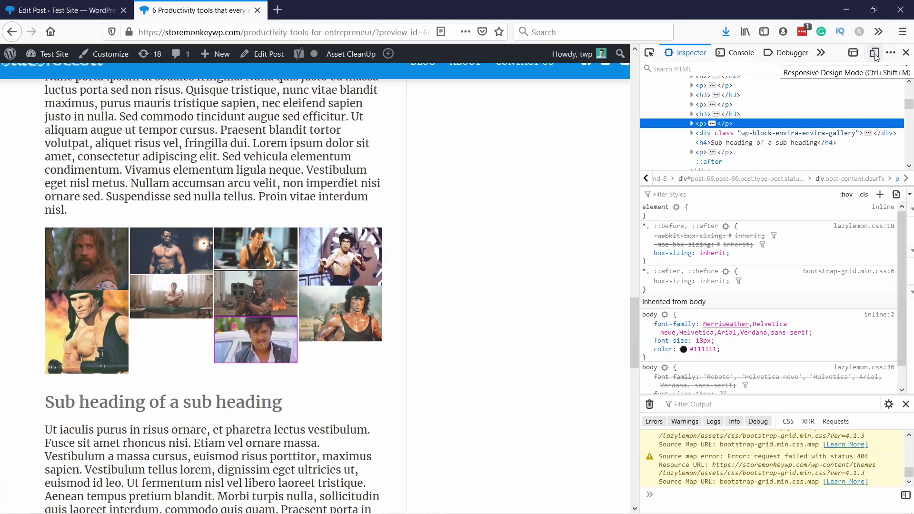
left_click(839, 87)
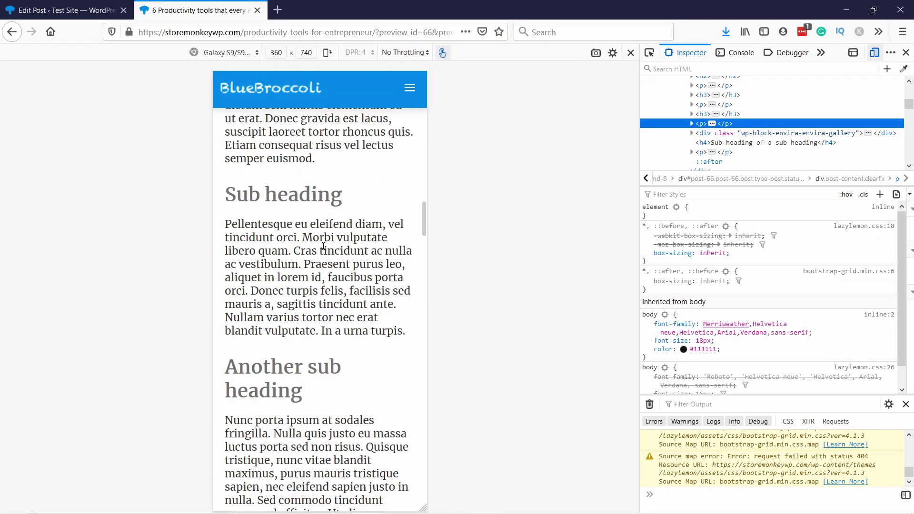
scroll(323, 246, "down", 10)
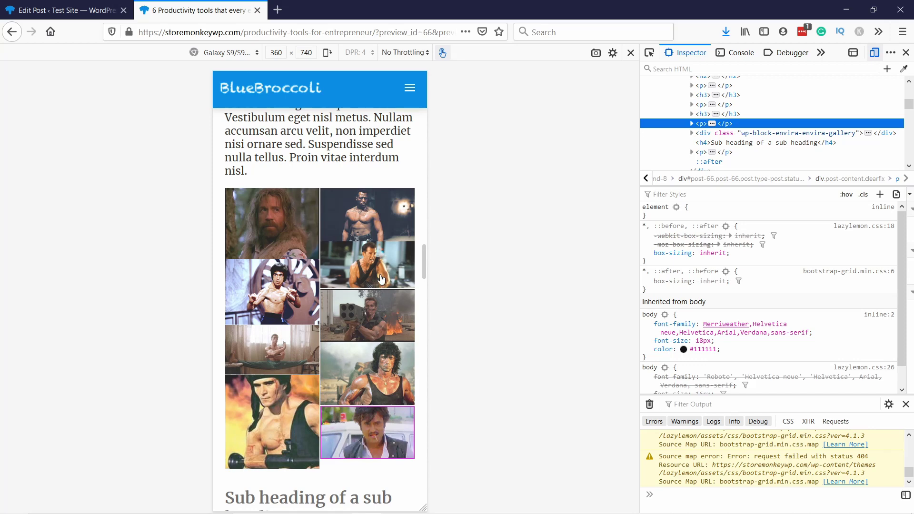
Preview the gallery at iPad size, then at iPhone 6/7/8 size.
left_click(222, 52)
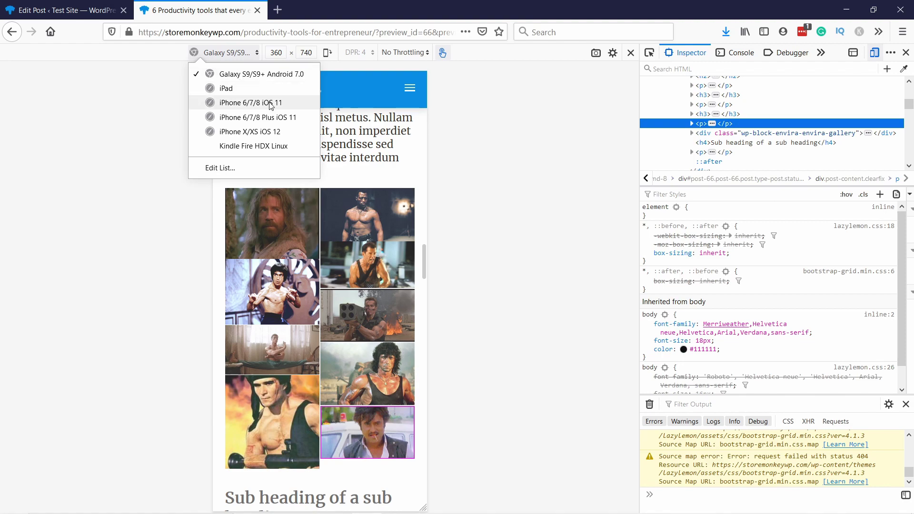
left_click(239, 90)
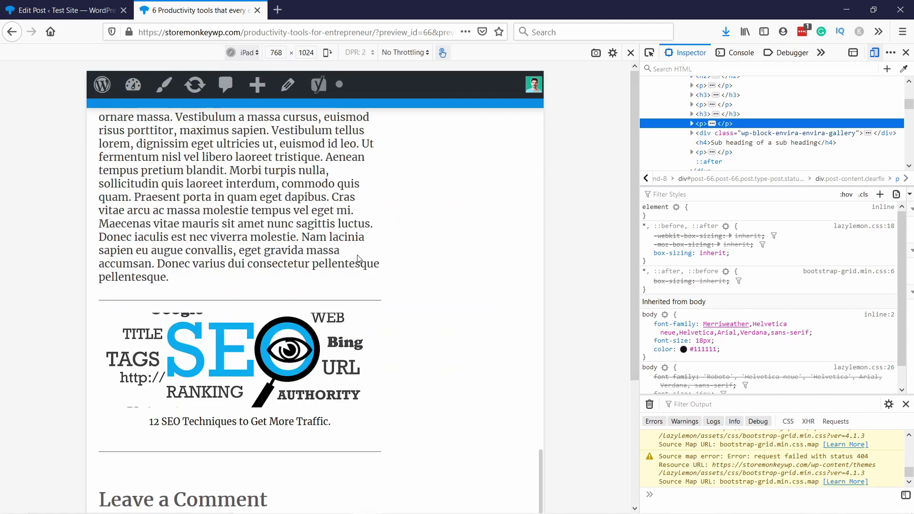
scroll(367, 242, "up", 3)
scroll(367, 243, "up", 5)
scroll(371, 264, "down", 3)
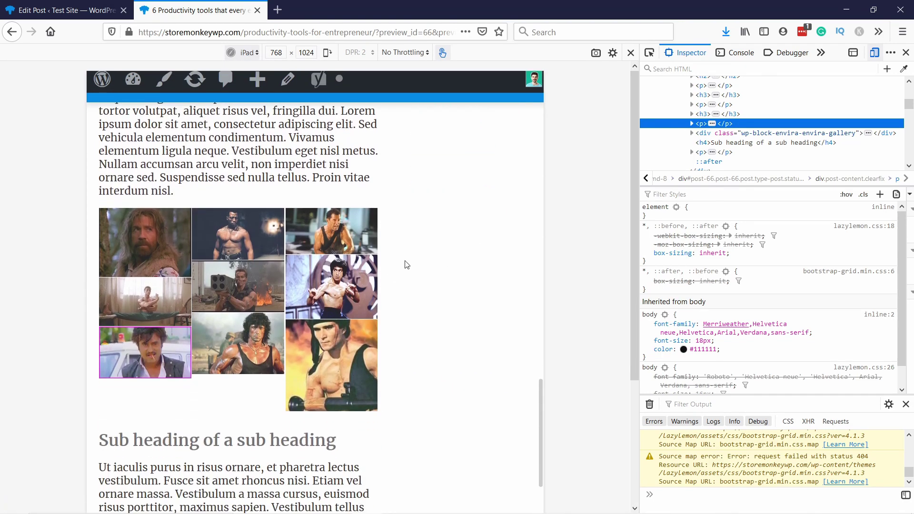
left_click(247, 52)
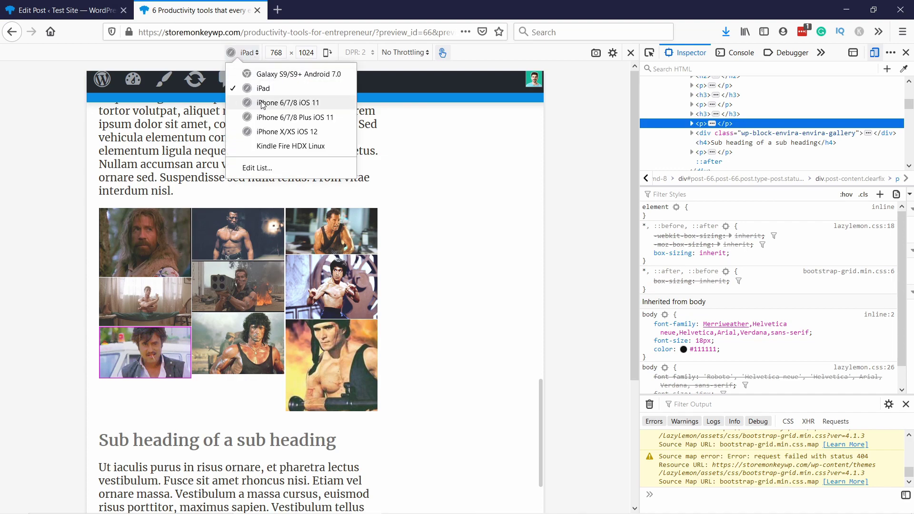
left_click(261, 104)
scroll(276, 195, "down", 10)
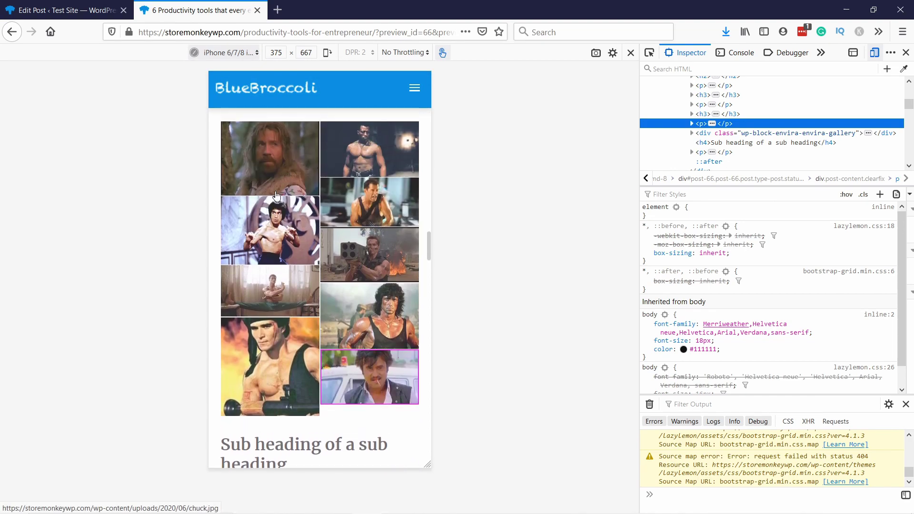
Open and close the bruce-lee and die-hard lightboxes, then return to the Edit Post tab.
left_click(273, 246)
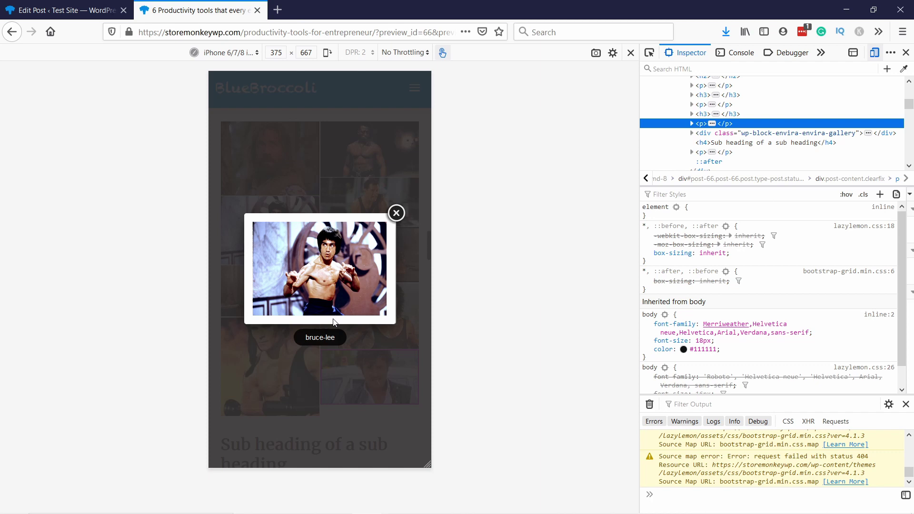
left_click(411, 271)
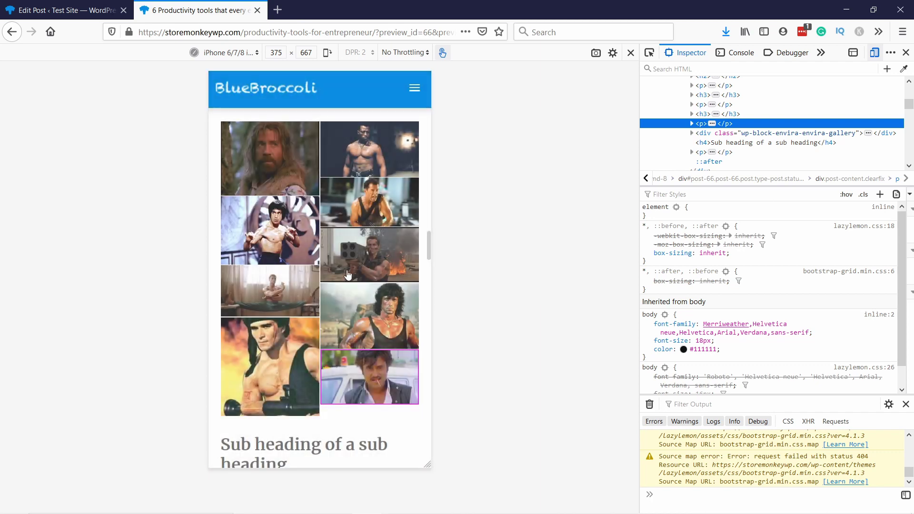
left_click(359, 200)
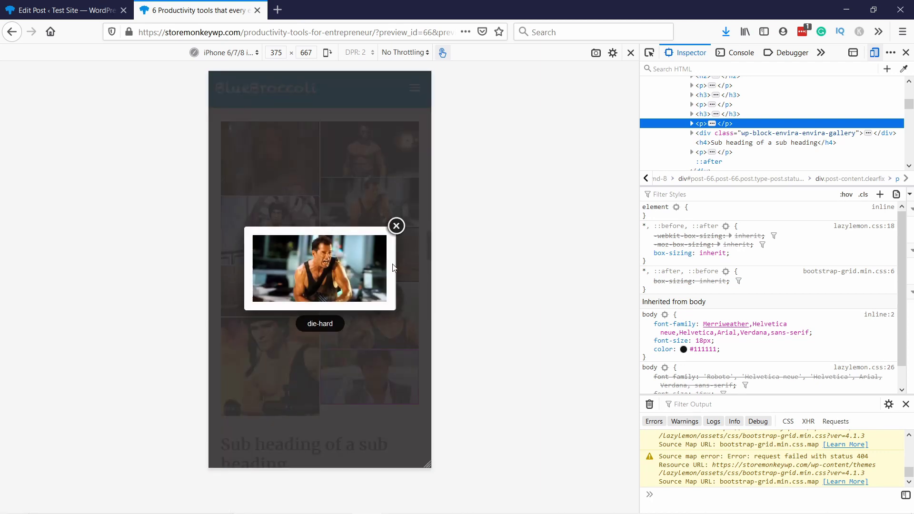
left_click(396, 225)
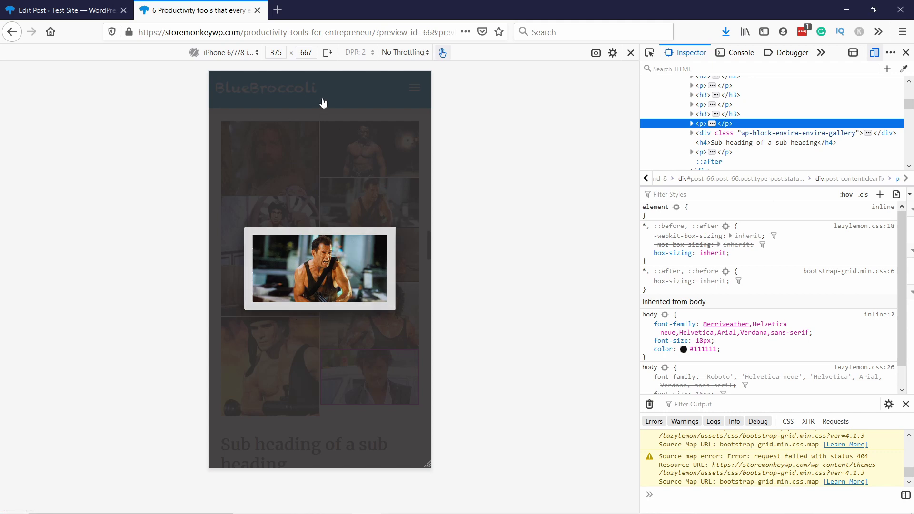
left_click(62, 10)
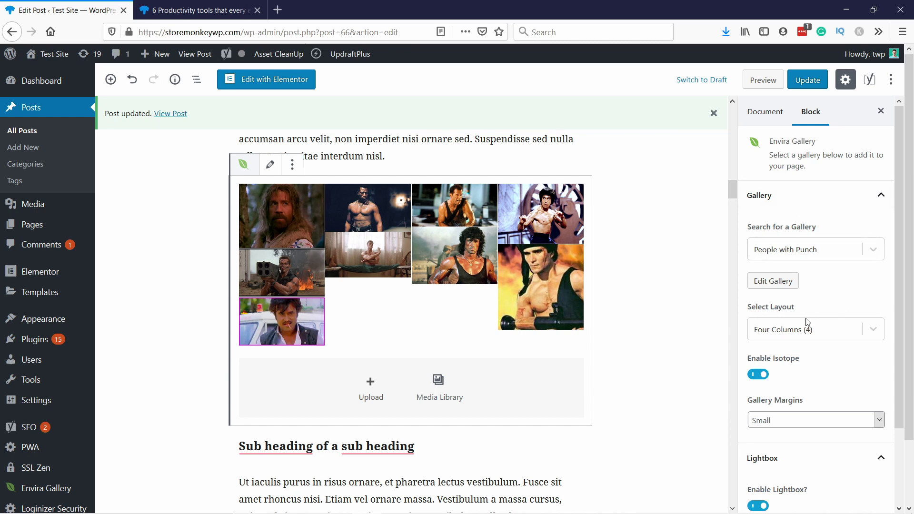
Review the gallery block sidebar, expanding and collapsing Advanced without changing any setting.
scroll(857, 277, "down", 1)
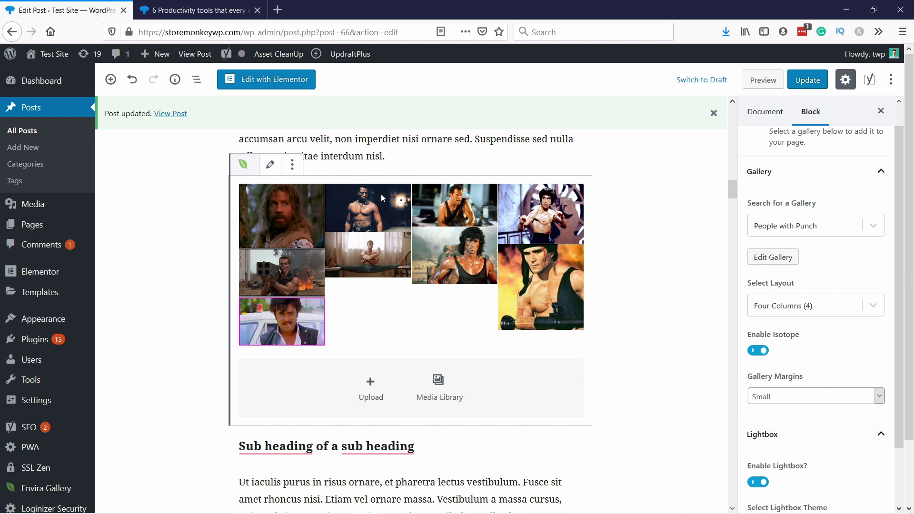
scroll(824, 376, "down", 3)
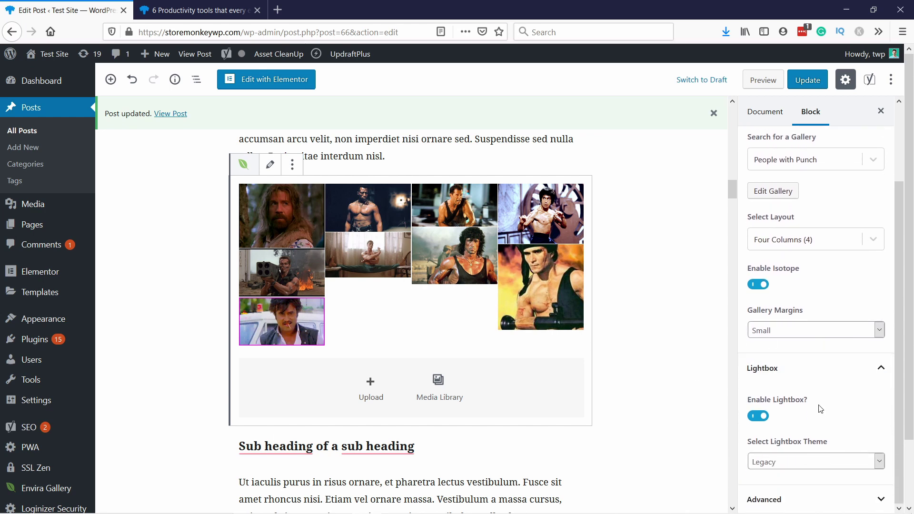
scroll(812, 450, "down", 2)
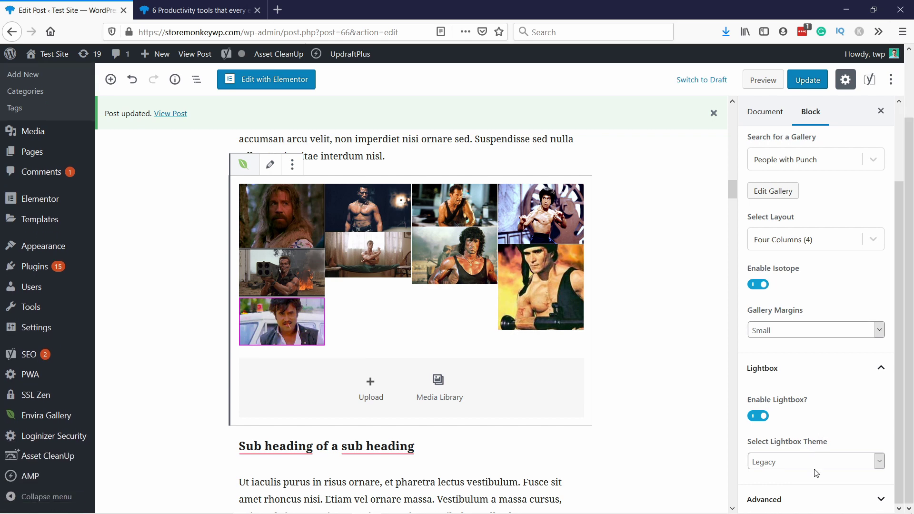
left_click(815, 499)
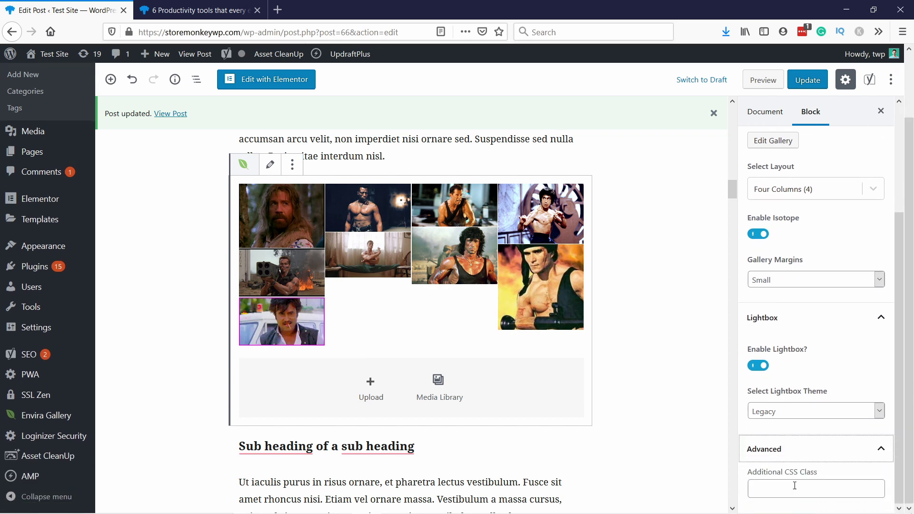
left_click(793, 446)
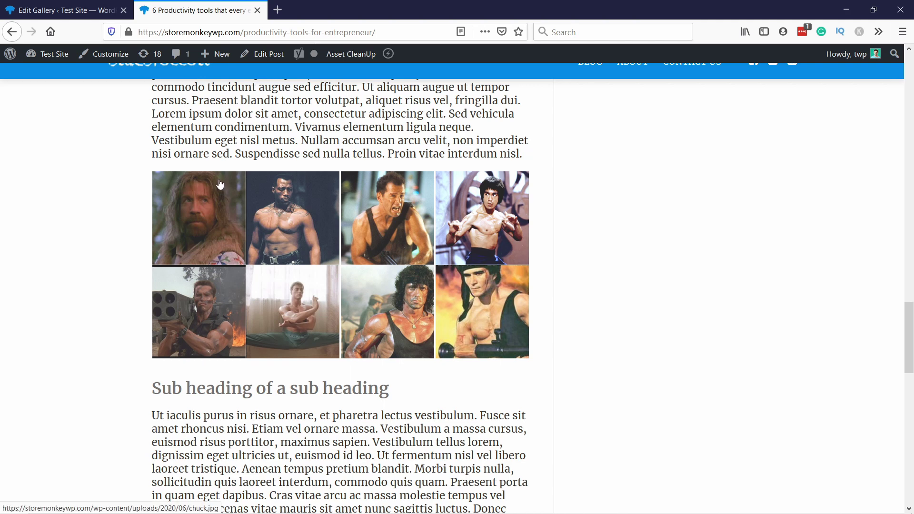
Check the gallery Config for 480×480 px image dimensions with Crop Images enabled.
left_click(46, 16)
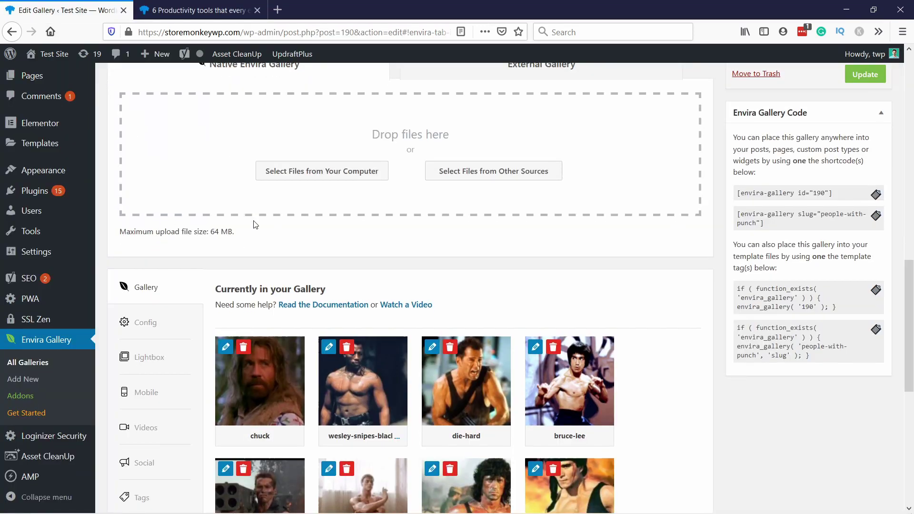
scroll(253, 224, "down", 3)
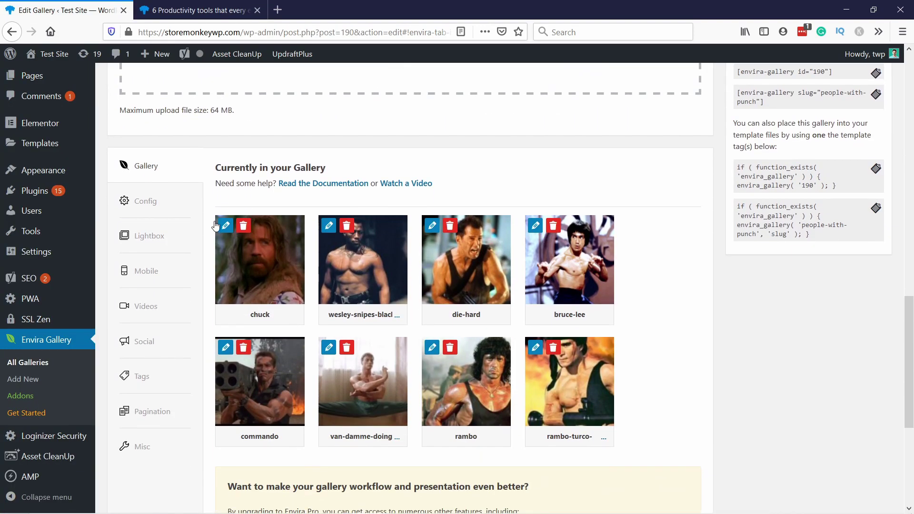
left_click(158, 208)
scroll(284, 215, "down", 5)
scroll(284, 210, "down", 5)
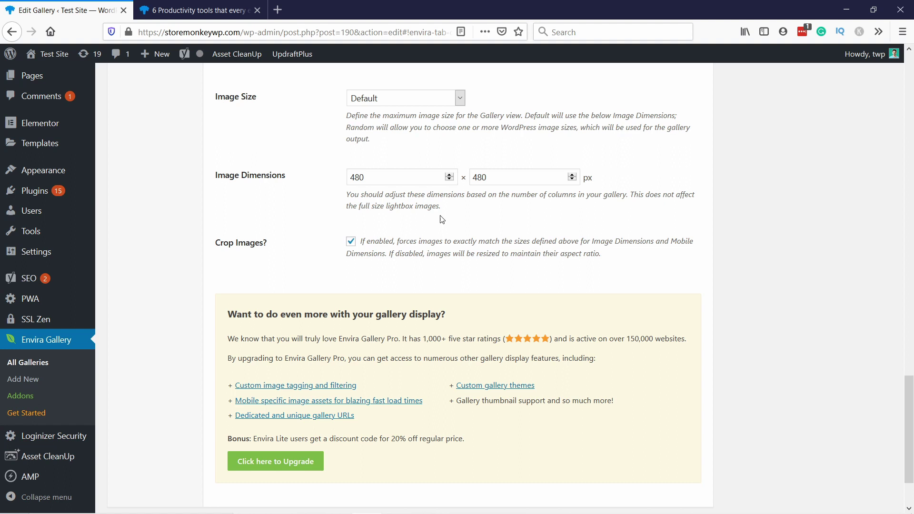
scroll(364, 227, "up", 2)
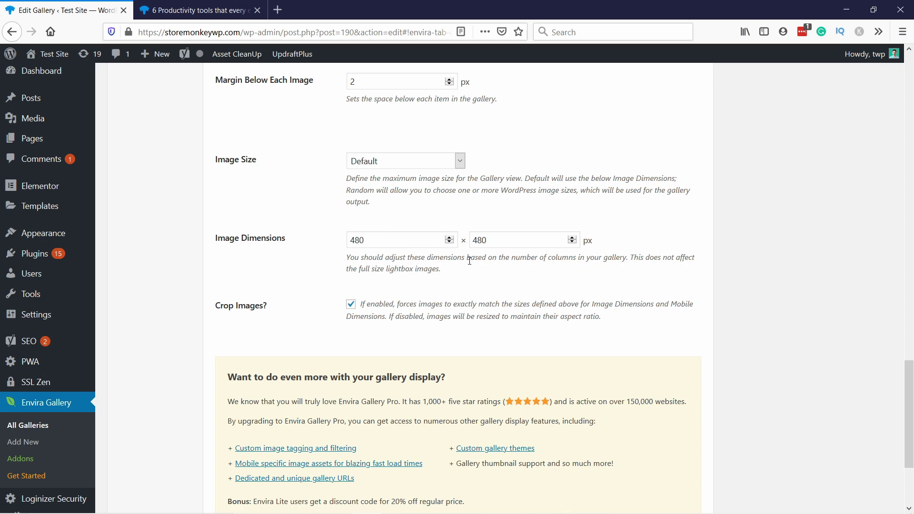
key("ctrl+Tab")
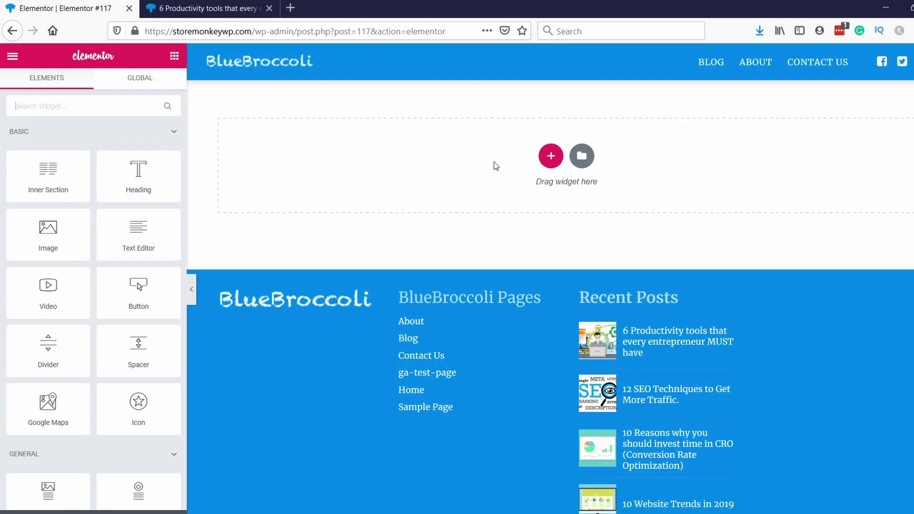
Drop a Shortcode widget into the empty section with [envira-gallery id="190"] and apply it.
left_click(48, 102)
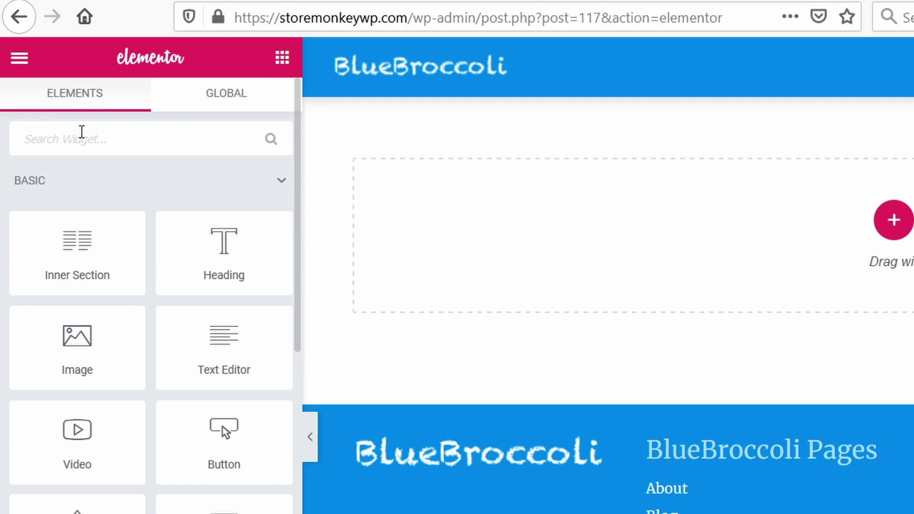
type("sho")
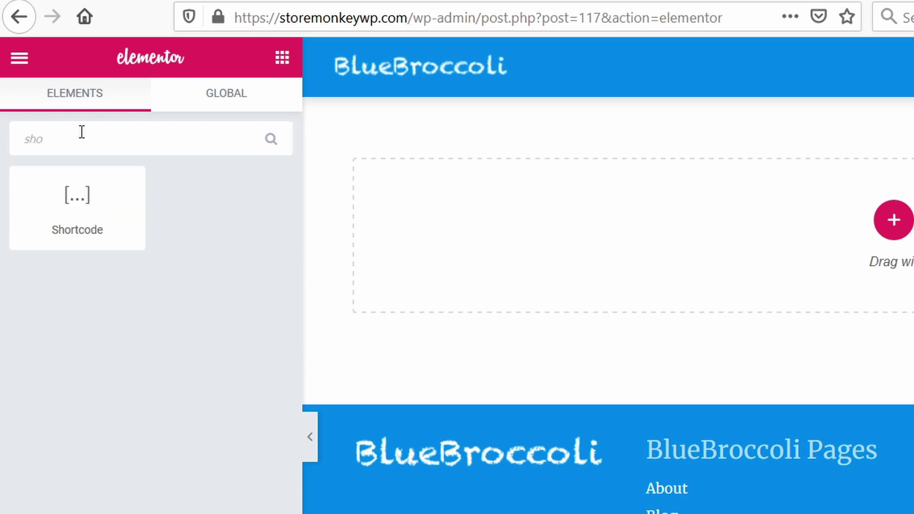
left_click_drag(78, 206, 913, 259)
left_click_drag(601, 174, 571, 162)
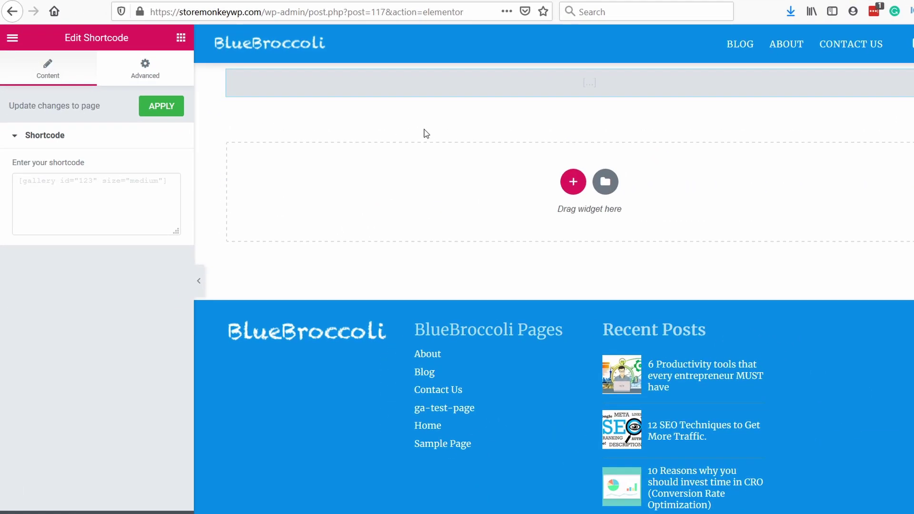
left_click(154, 187)
type("[envira-gallery id=\"190\"]")
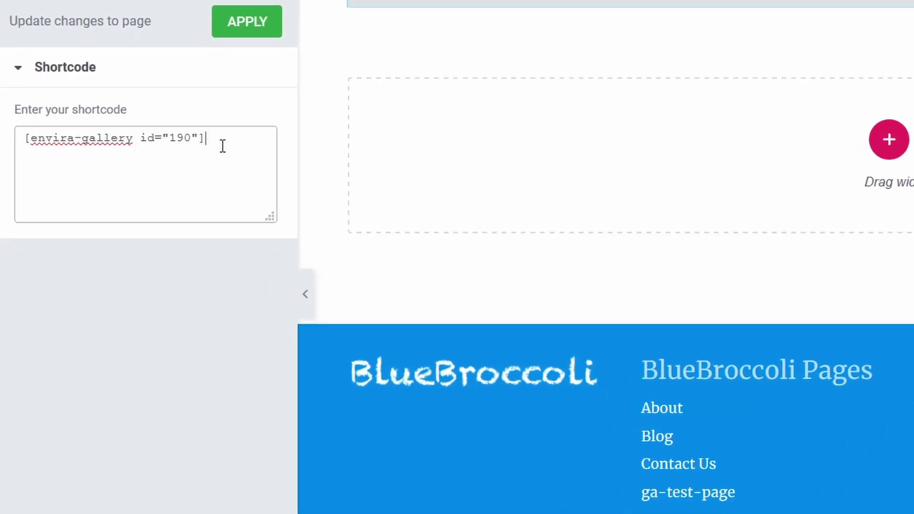
left_click(233, 35)
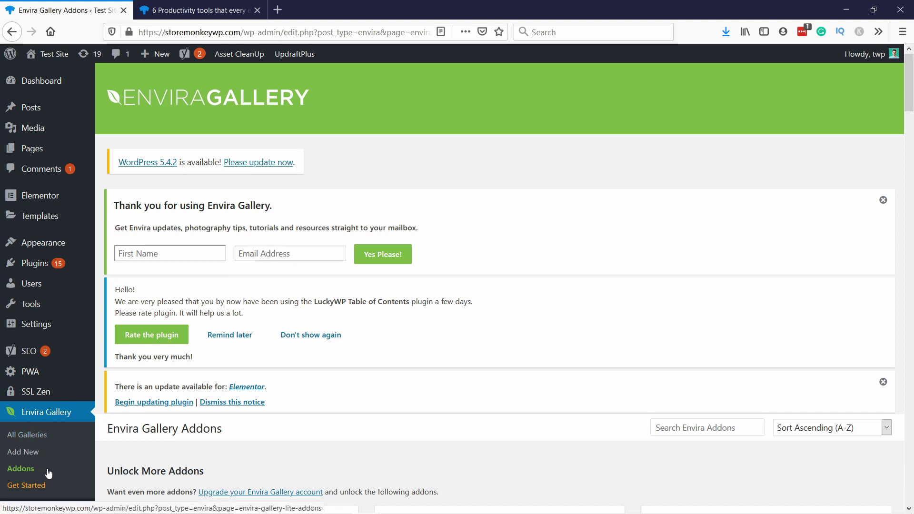
Scroll down the Addons list to the Albums Addon and choose Upgrade Now.
scroll(367, 167, "down", 6)
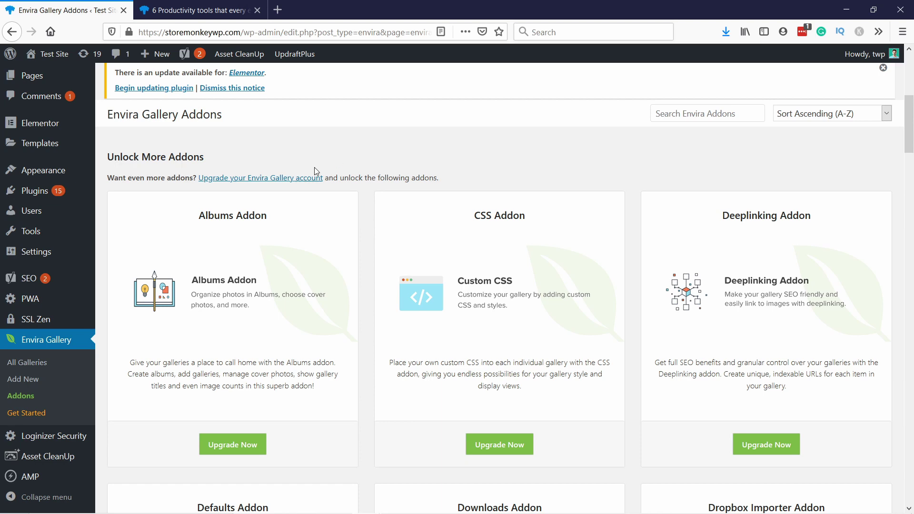
scroll(246, 235, "down", 6)
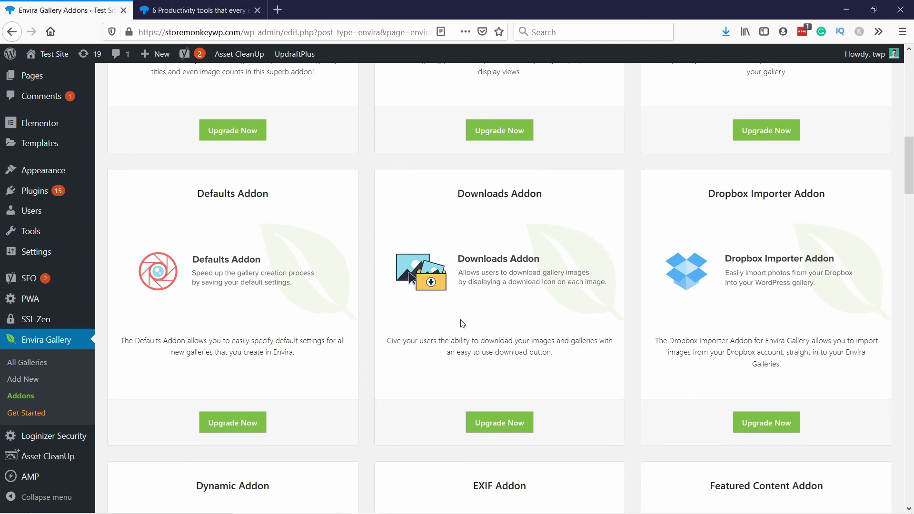
scroll(462, 323, "down", 7)
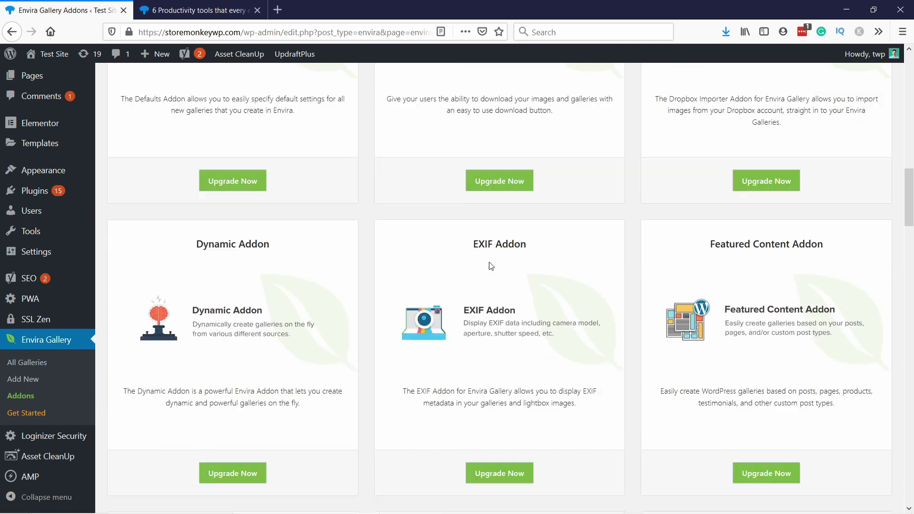
scroll(603, 290, "down", 3)
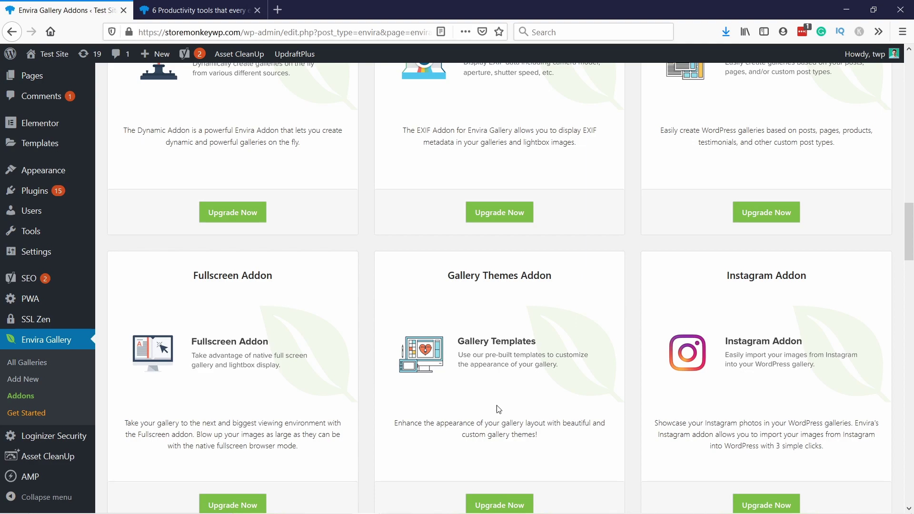
scroll(497, 409, "down", 13)
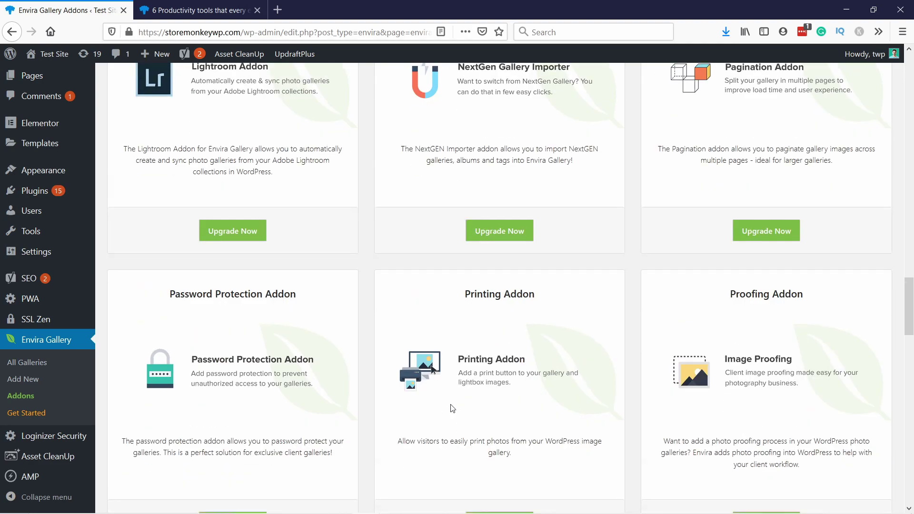
scroll(453, 409, "down", 18)
left_click_drag(912, 358, 911, 105)
scroll(453, 286, "down", 8)
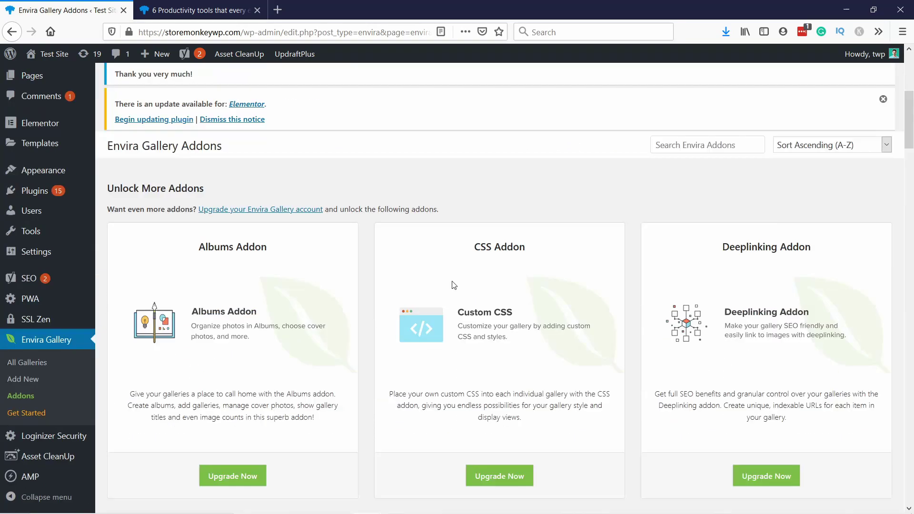
left_click(231, 408)
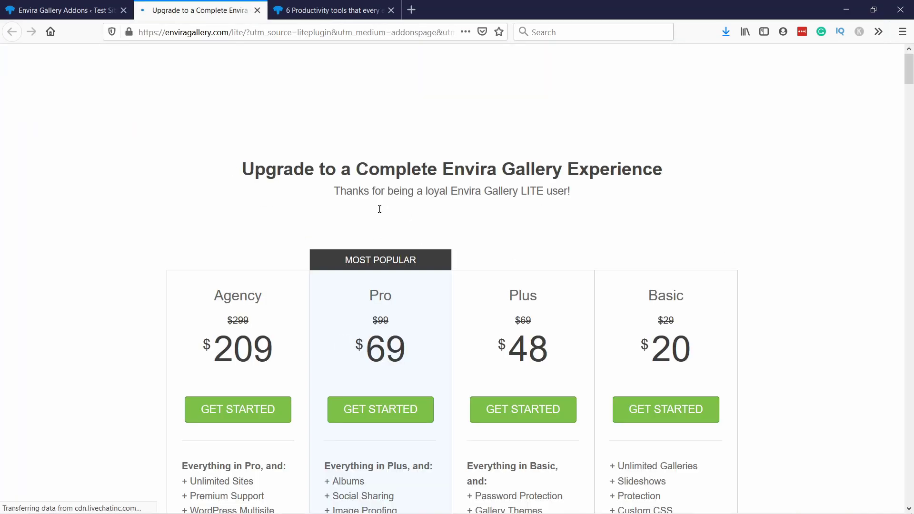
Scroll through the Agency $209, Pro $69, Plus $48 and Basic $20 pricing plans.
scroll(393, 161, "down", 3)
scroll(524, 143, "down", 3)
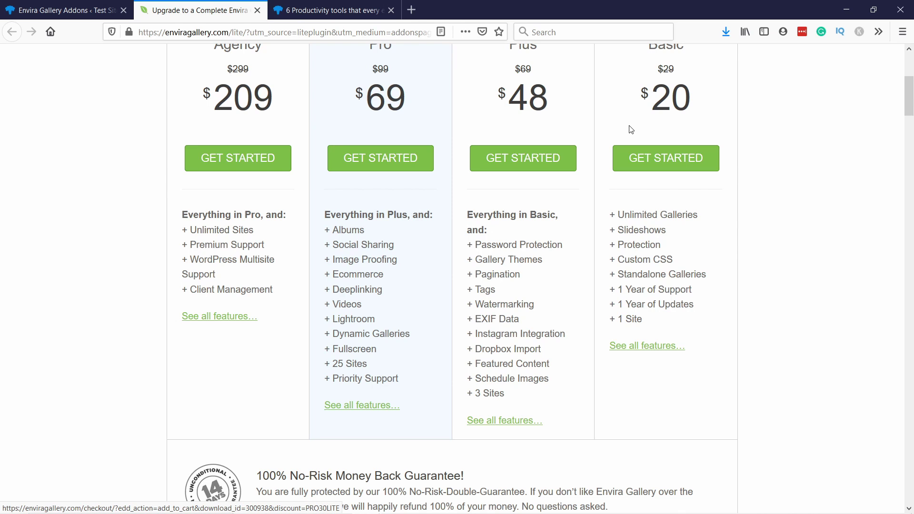
scroll(510, 233, "up", 2)
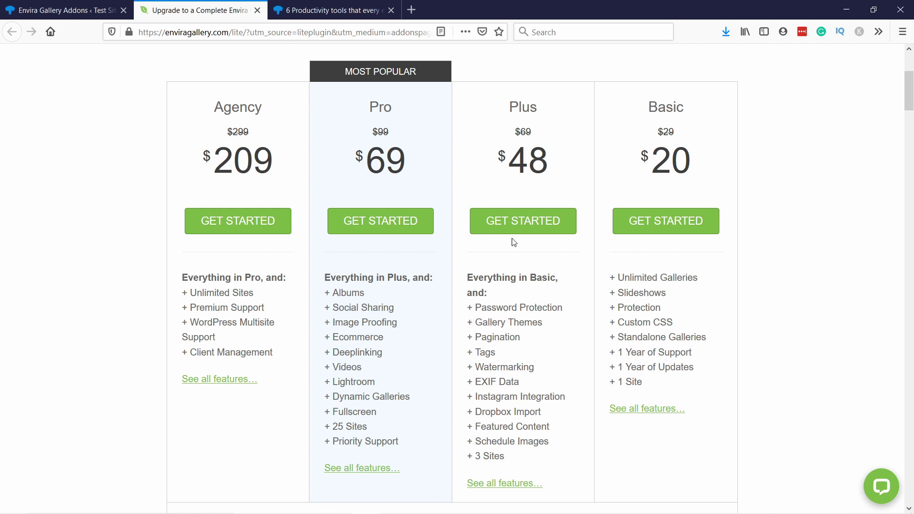
scroll(515, 247, "up", 1)
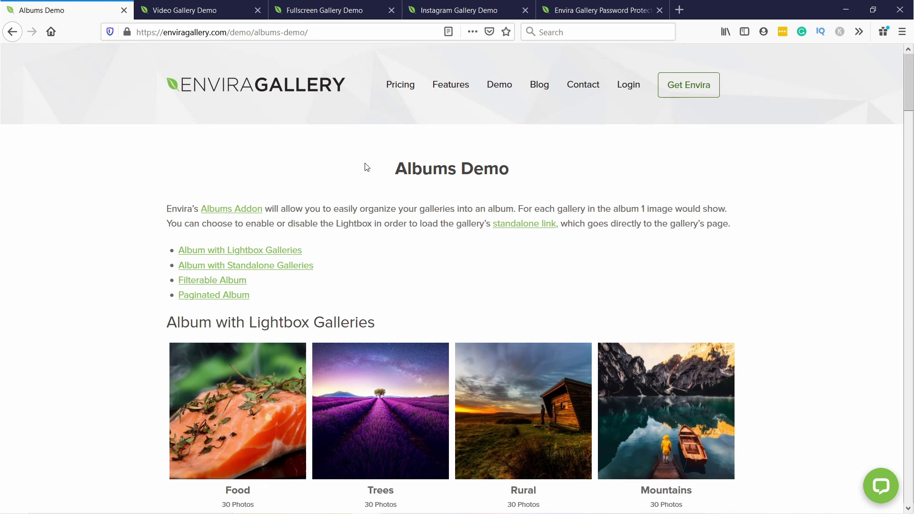
Open the Food album lightbox, advance four images, then close it.
scroll(316, 183, "down", 4)
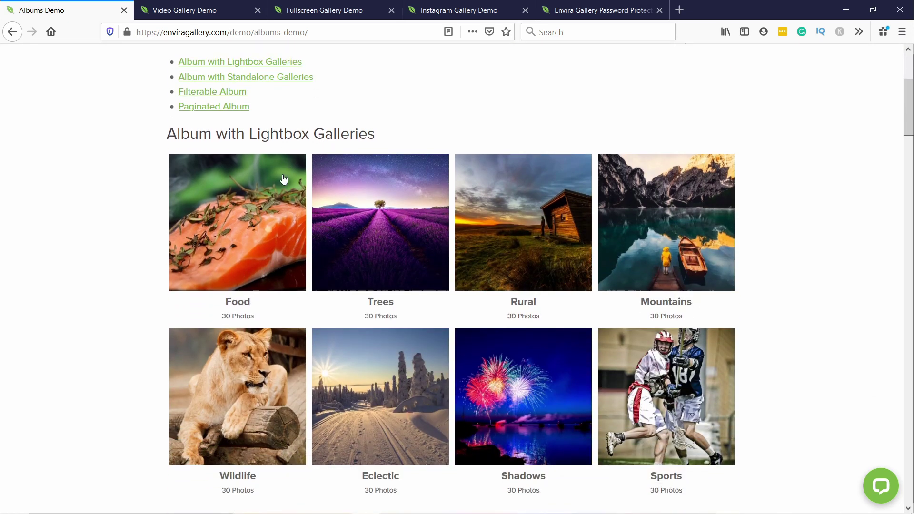
left_click(267, 232)
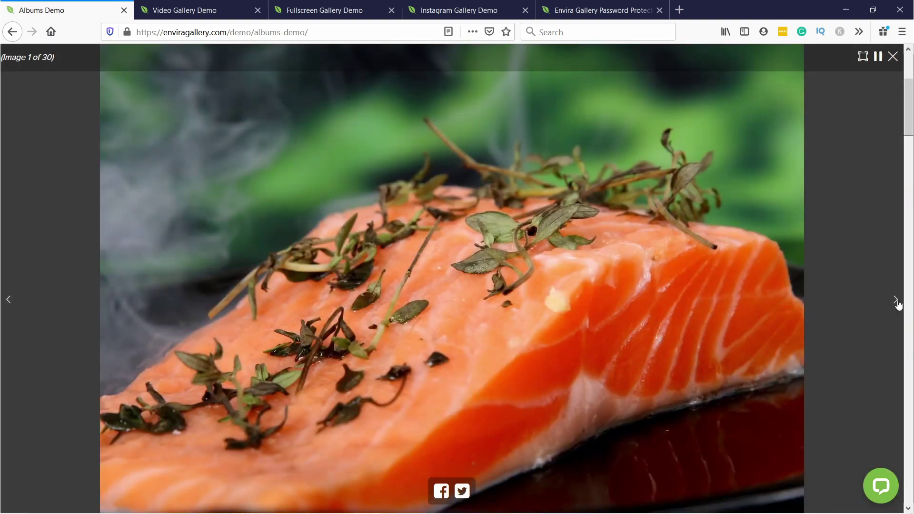
left_click(896, 301)
left_click(896, 301)
left_click(896, 301)
left_click(896, 301)
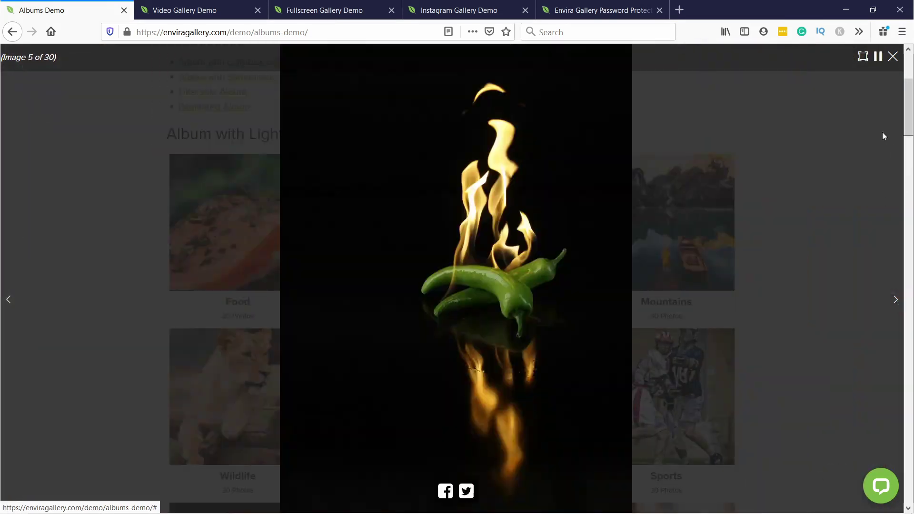
left_click(894, 56)
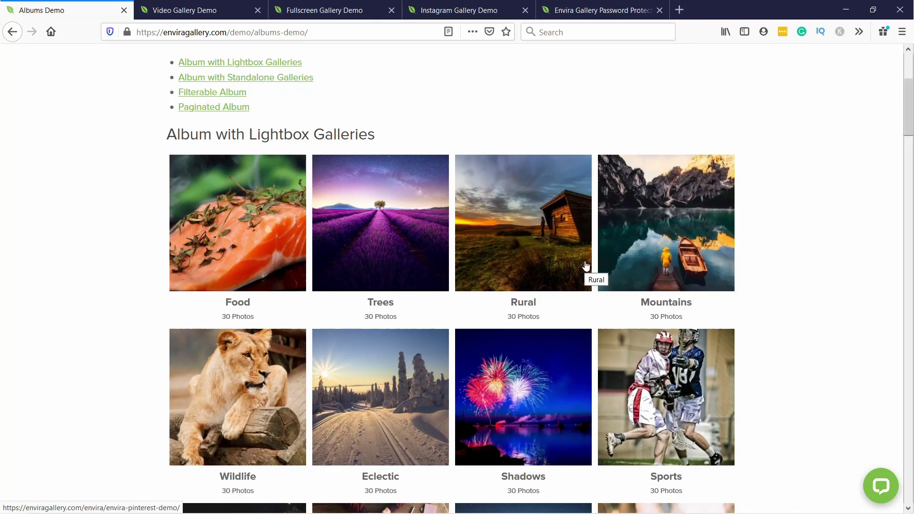
Play the Daily Motion video in the Video Gallery Demo lightbox and advance to Facebook.
left_click(184, 10)
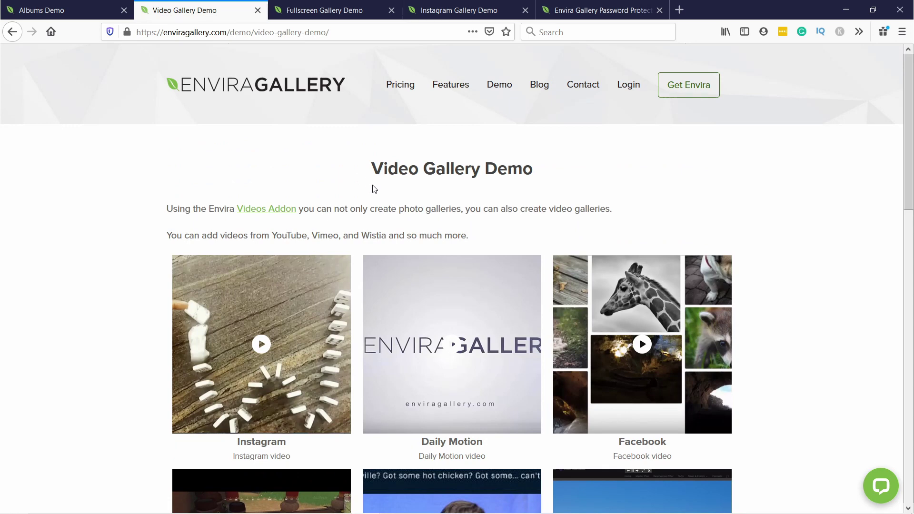
scroll(459, 210, "down", 3)
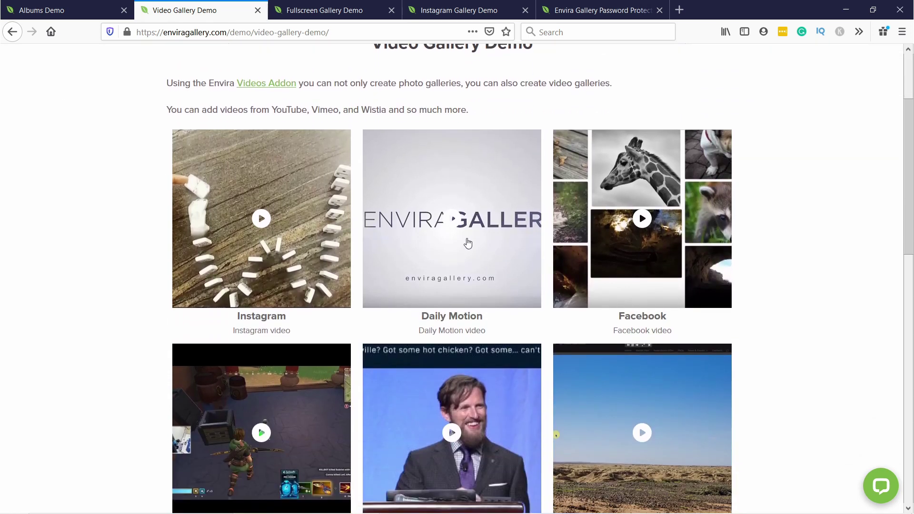
left_click(486, 204)
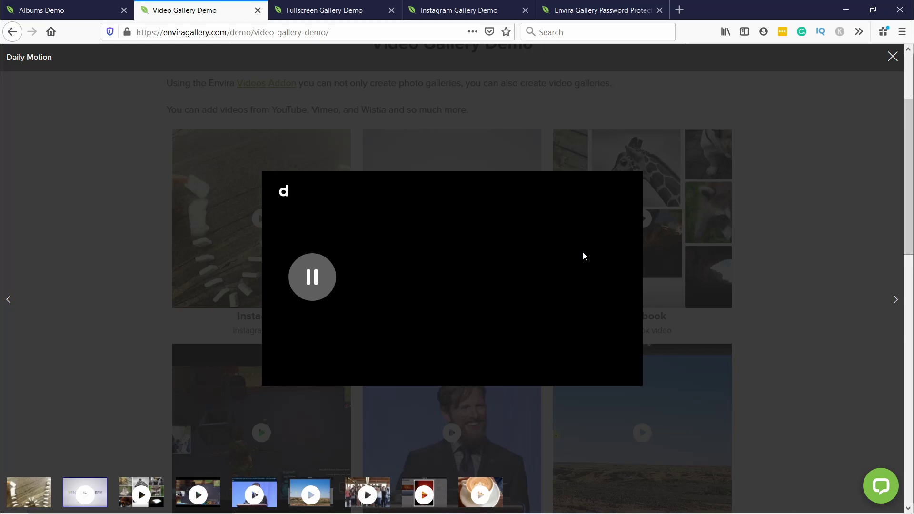
left_click(893, 300)
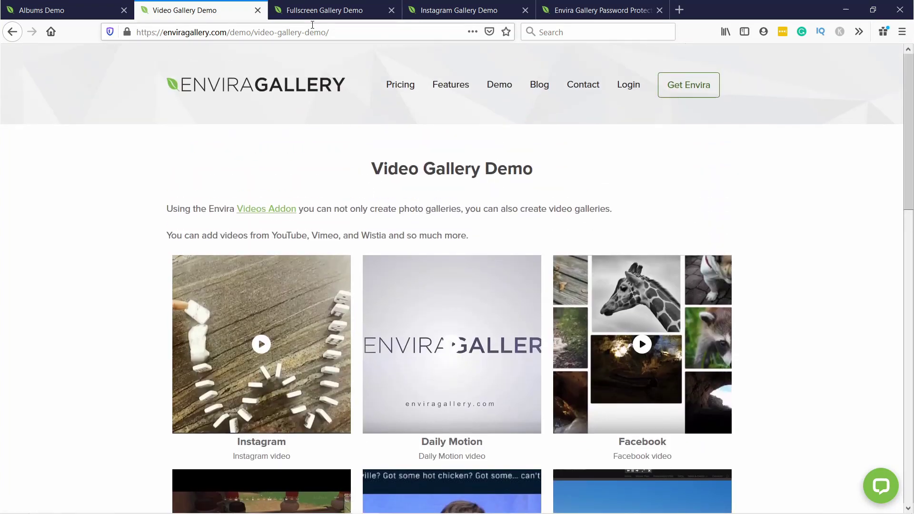
key("ctrl+Tab")
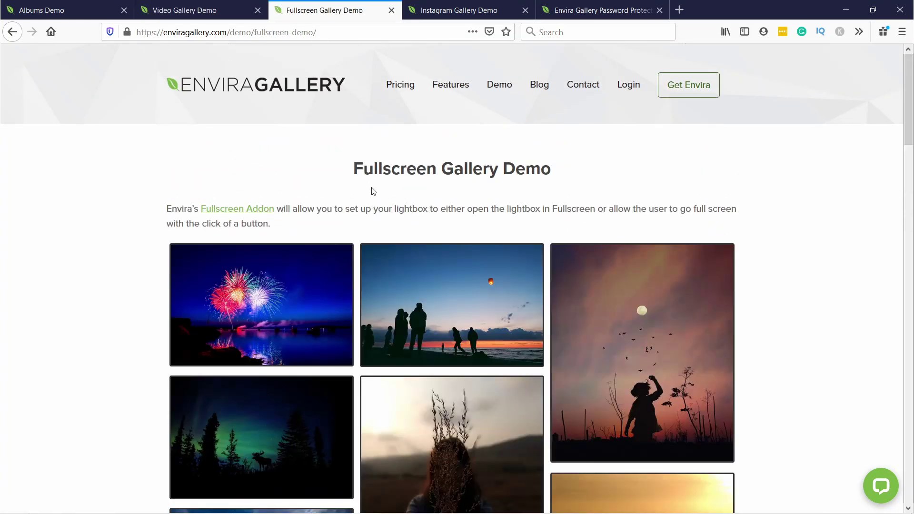
Scroll the Fullscreen Gallery Demo and open the fireworks photo in the fullscreen lightbox.
scroll(352, 272, "down", 3)
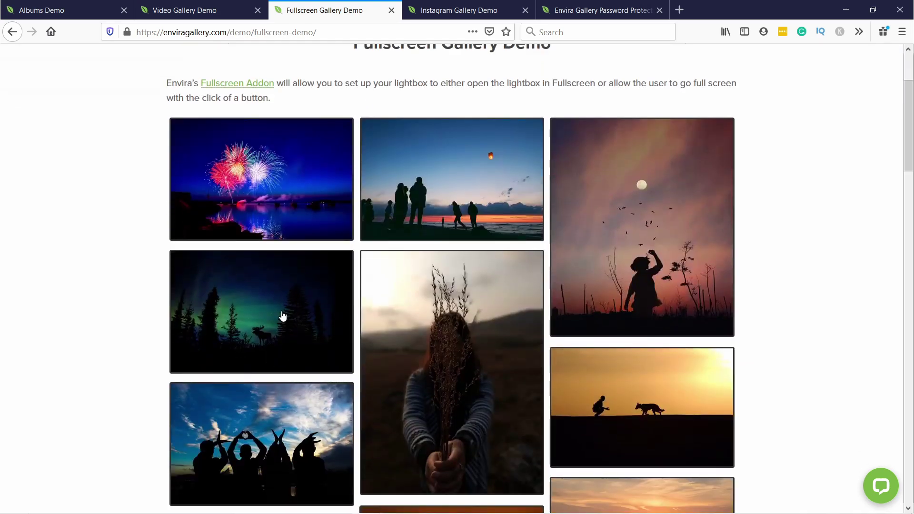
scroll(380, 277, "down", 7)
scroll(482, 239, "down", 9)
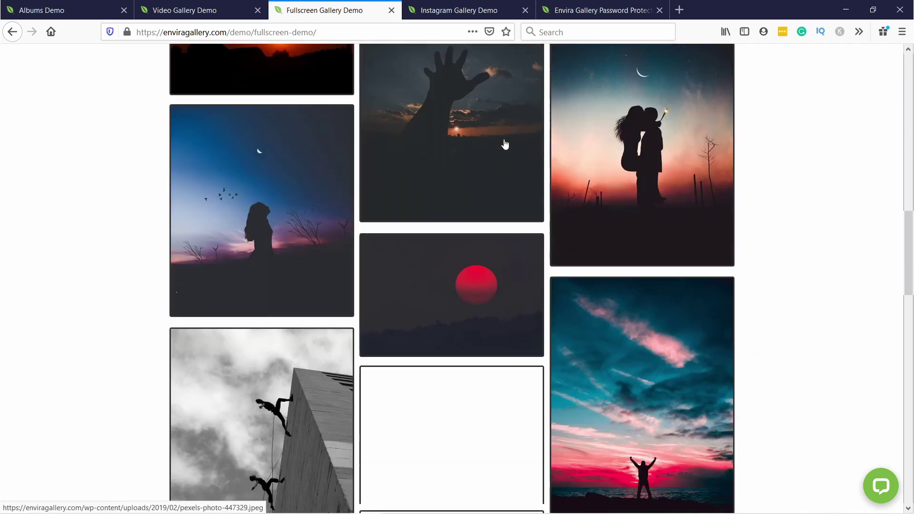
scroll(443, 148, "up", 20)
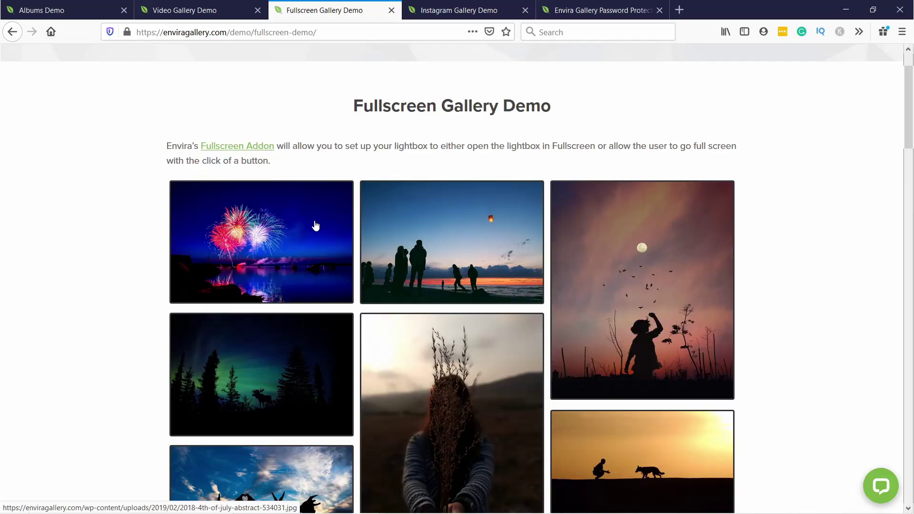
left_click(312, 226)
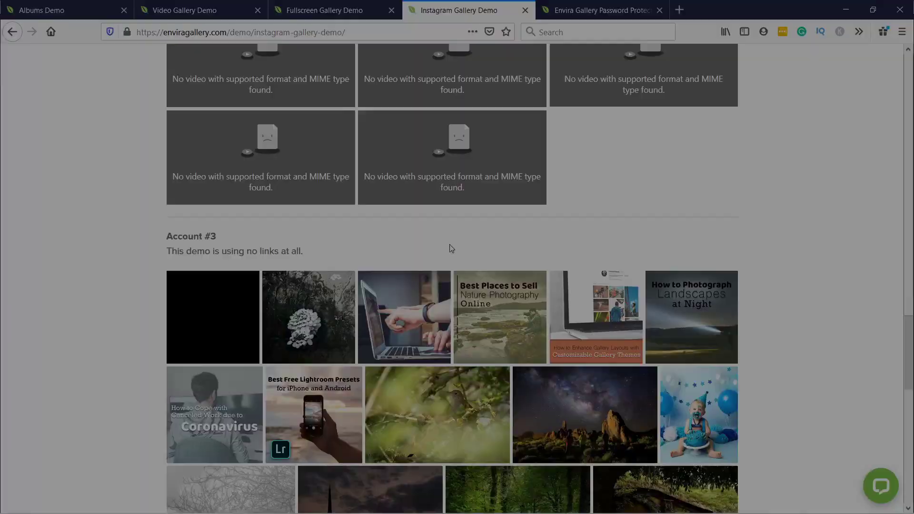
Scroll through the Instagram Gallery Demo's Account #3 photo grid.
scroll(538, 253, "down", 6)
scroll(538, 253, "up", 3)
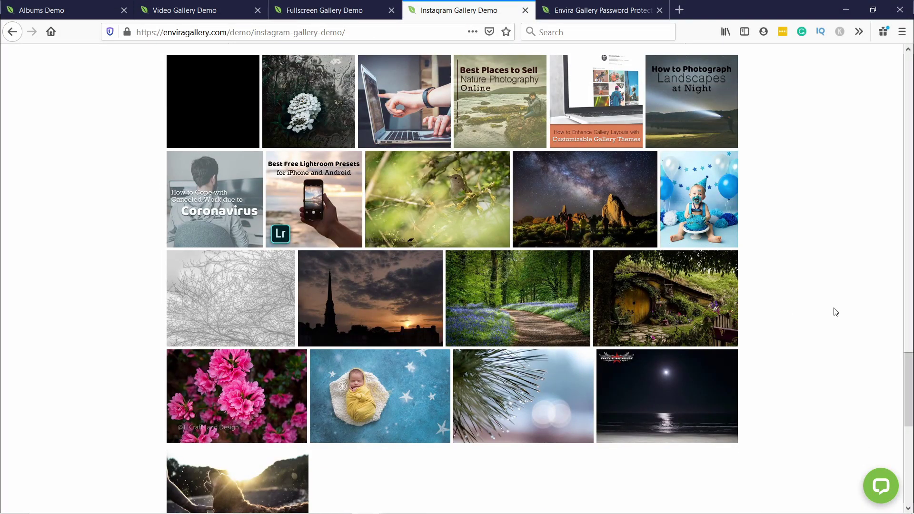
scroll(812, 283, "up", 1)
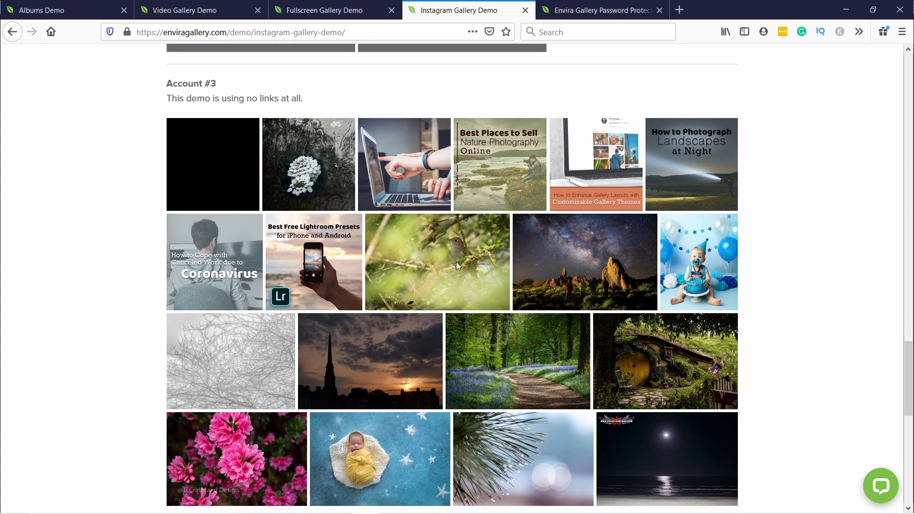
left_click(614, 10)
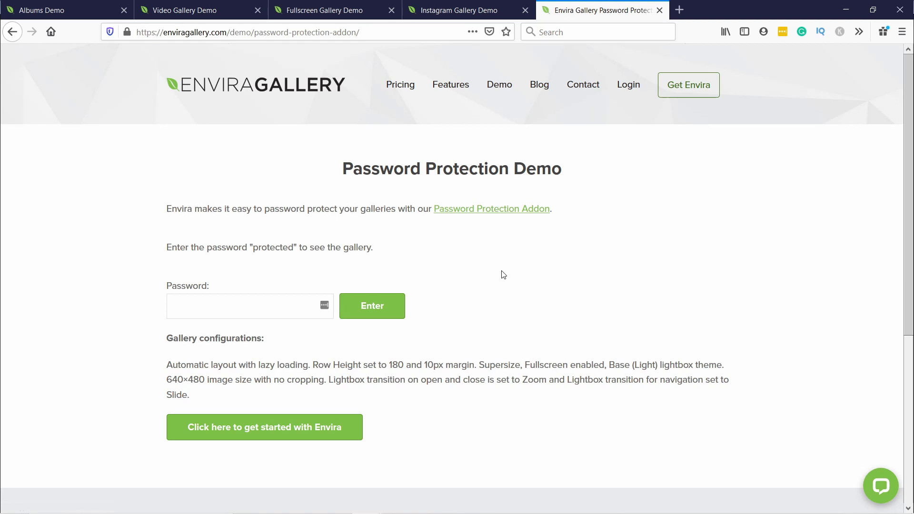
Unlock the Password Protection Demo with the demo password, decline saving it, and view the photo grid.
left_click(210, 310)
type("protected")
key("Return")
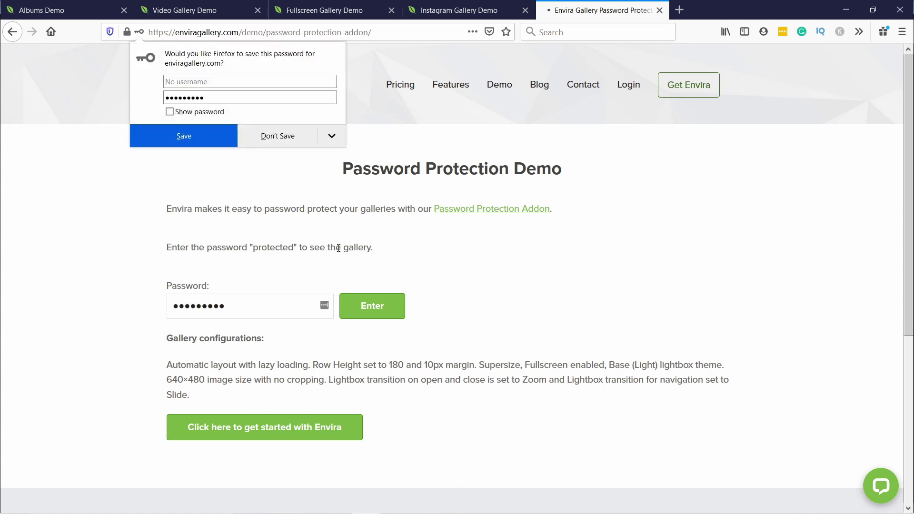
left_click(301, 136)
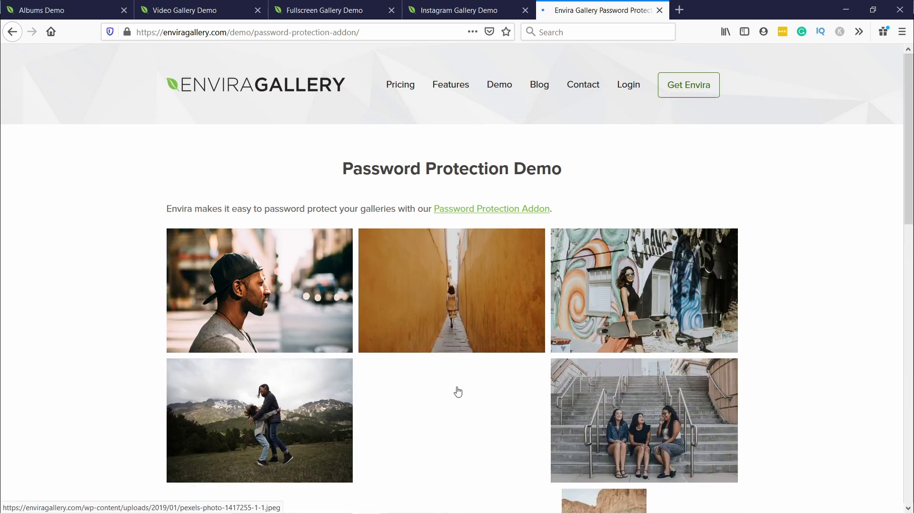
scroll(458, 390, "down", 3)
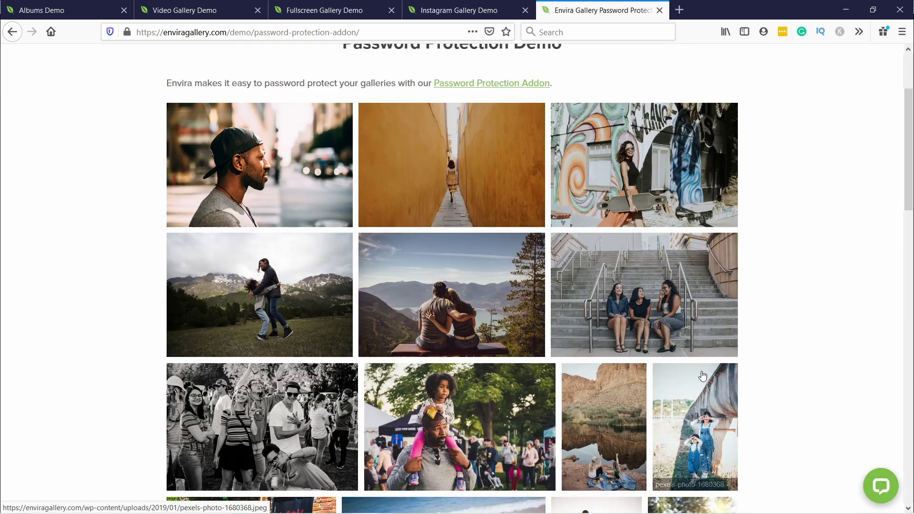
Open the top-left portrait photo, then scroll down through the Tips With Punch uploaded videos.
left_click(293, 185)
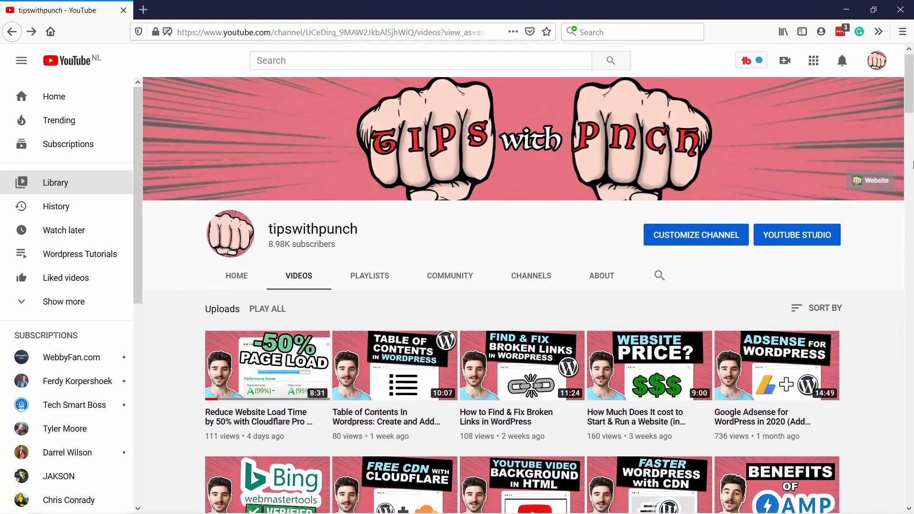
scroll(912, 165, "down", 4)
scroll(913, 164, "down", 5)
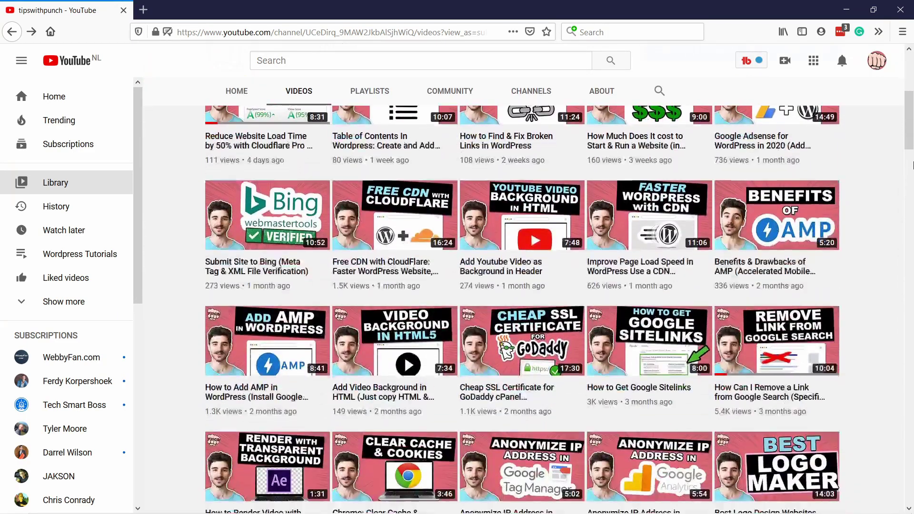
scroll(913, 165, "down", 6)
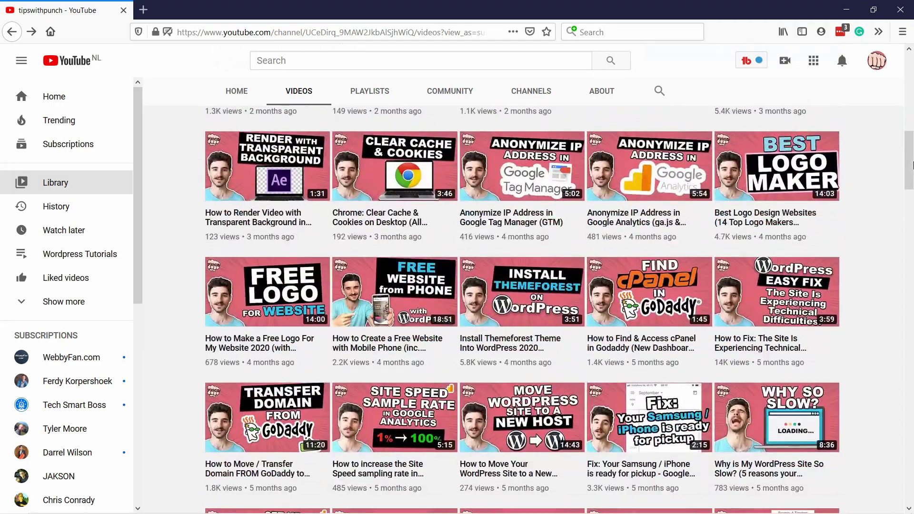
scroll(913, 164, "down", 10)
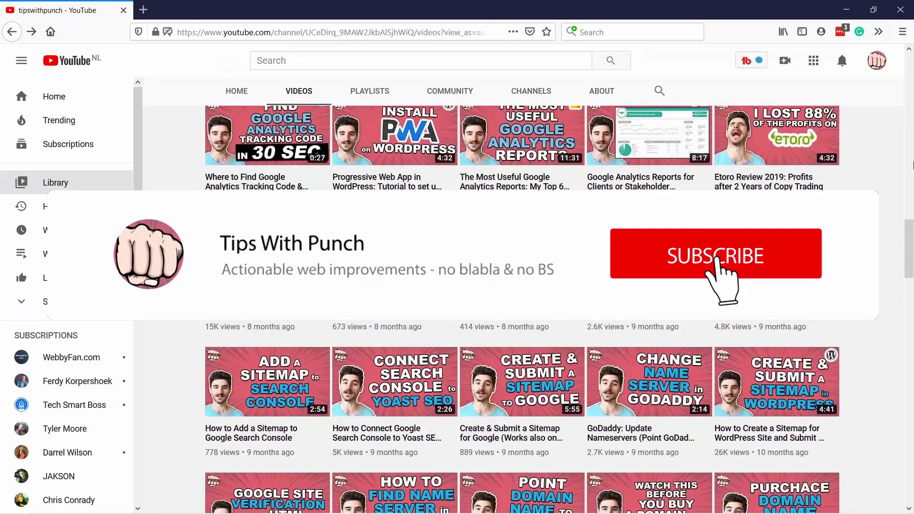
scroll(913, 165, "down", 5)
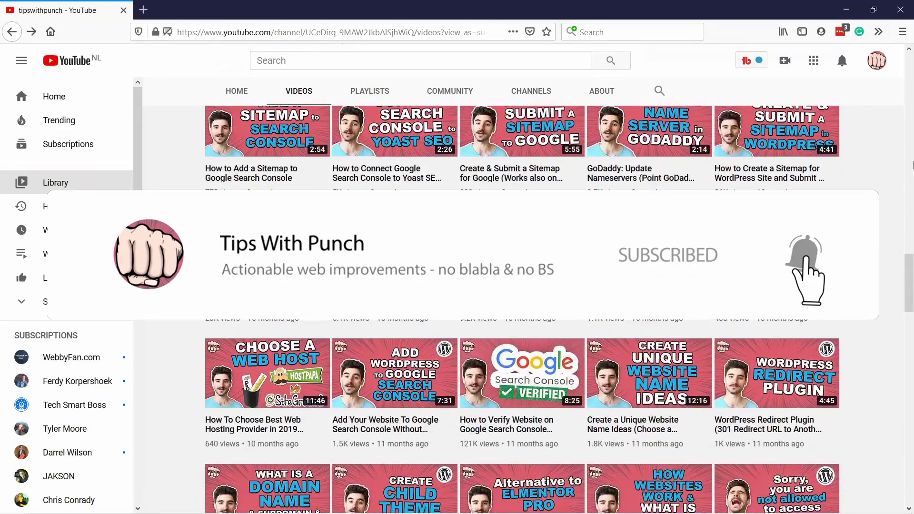
scroll(913, 165, "down", 8)
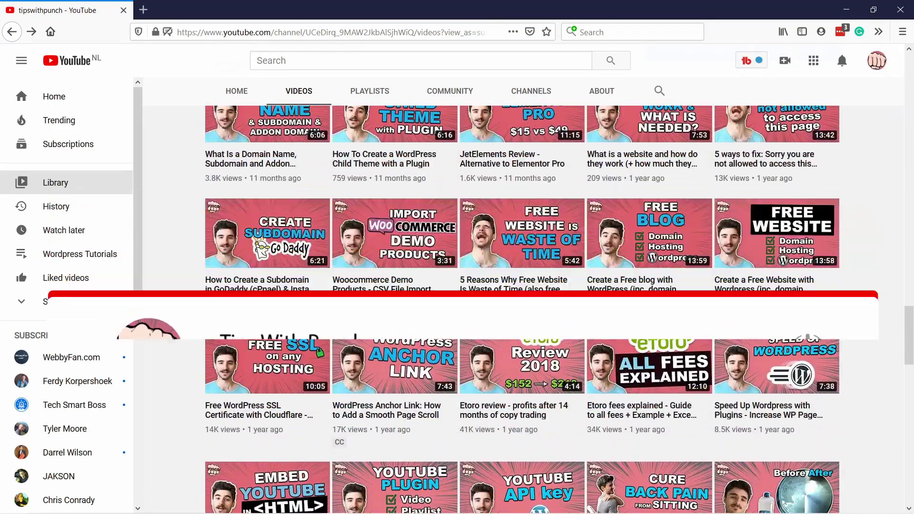